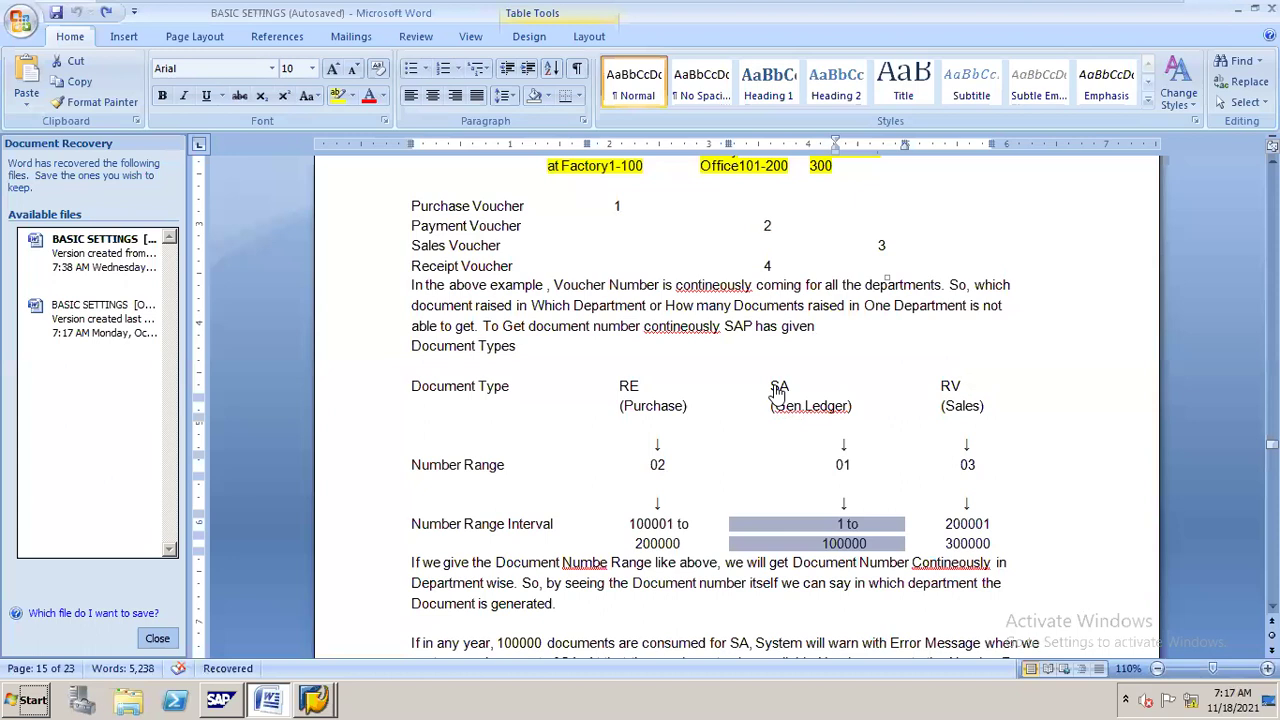
Step: Switch to the SAP session and go back from the added posting period entries to the IMG structure
{"action": "left_click", "coordinate": [316, 698]}
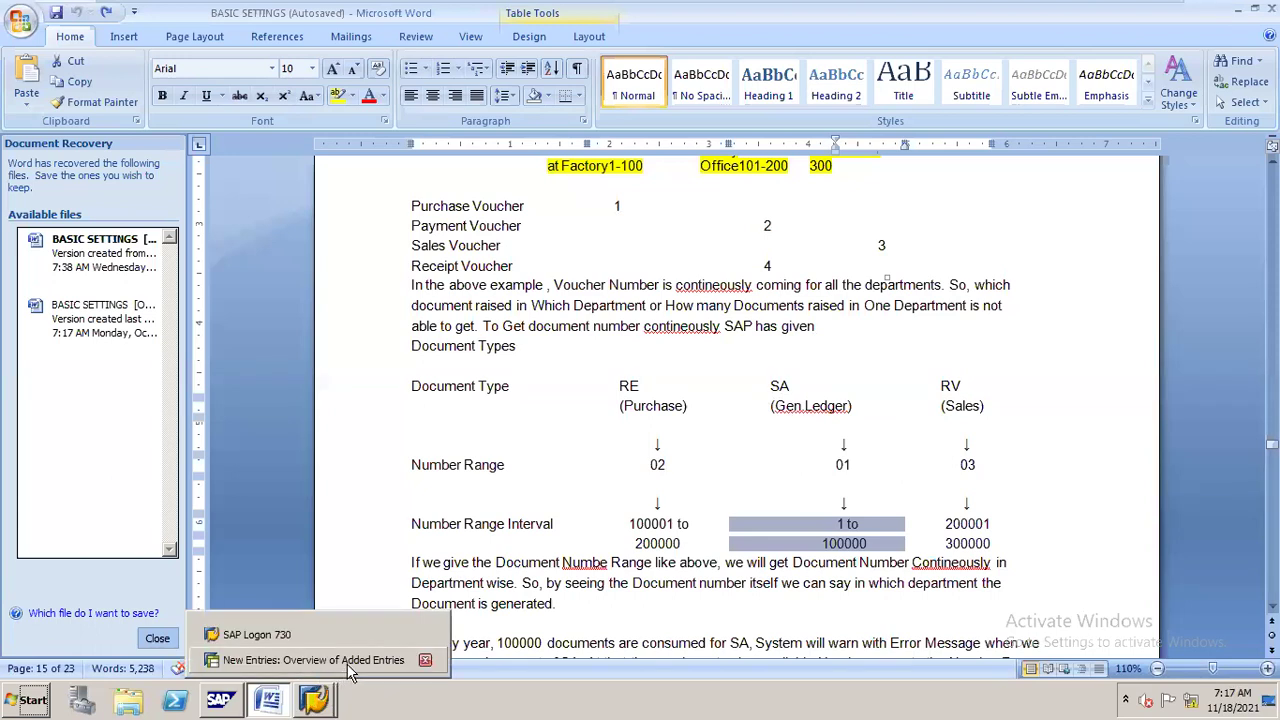
{"action": "left_click", "coordinate": [348, 668]}
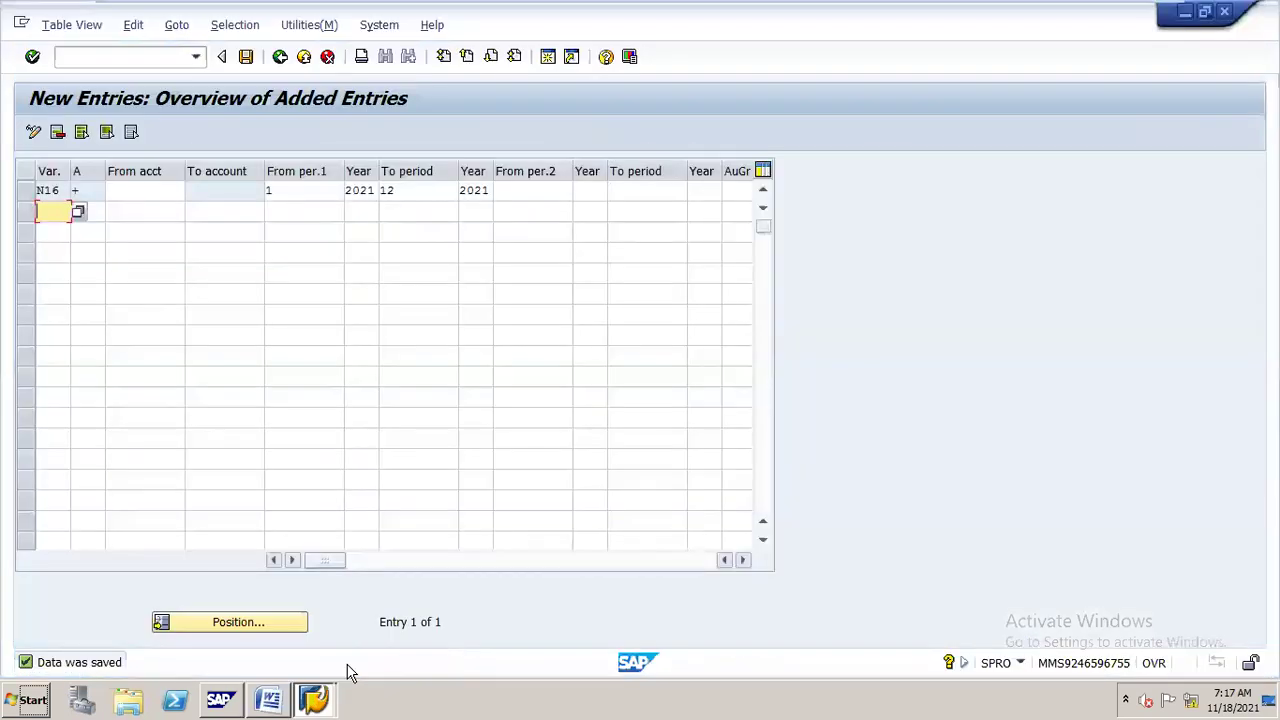
{"action": "left_click", "coordinate": [280, 57]}
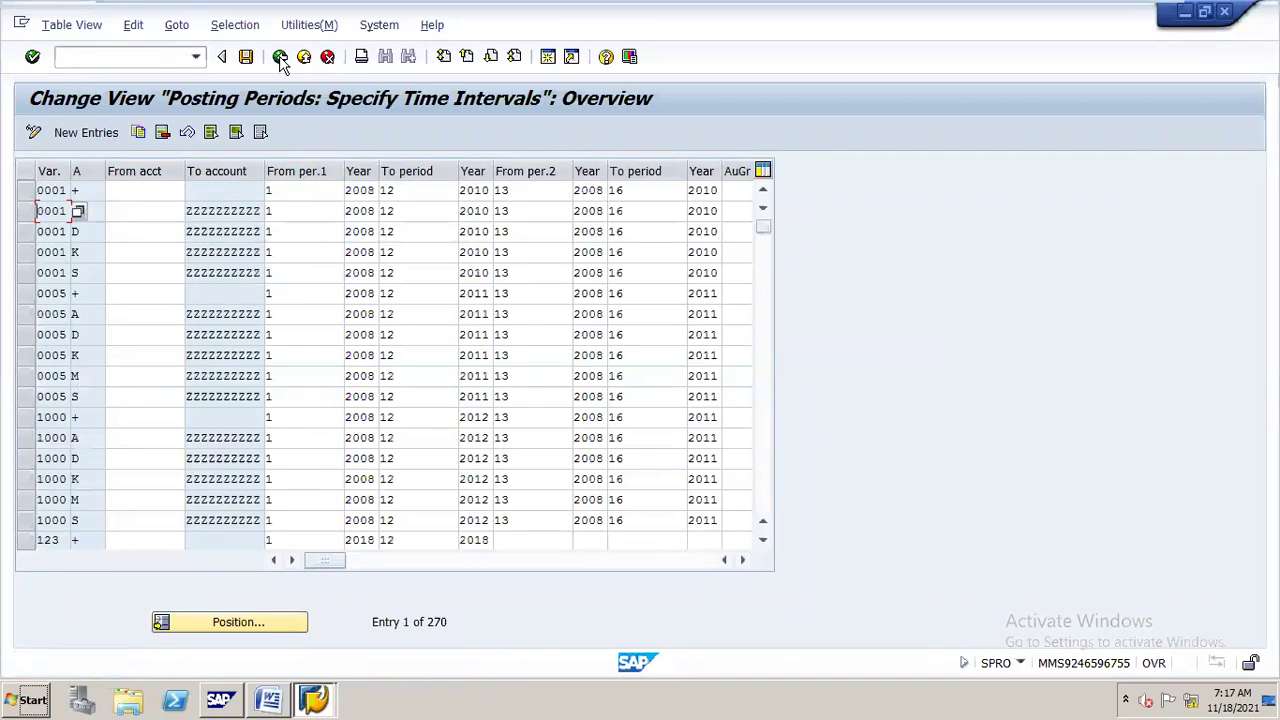
{"action": "left_click", "coordinate": [280, 57]}
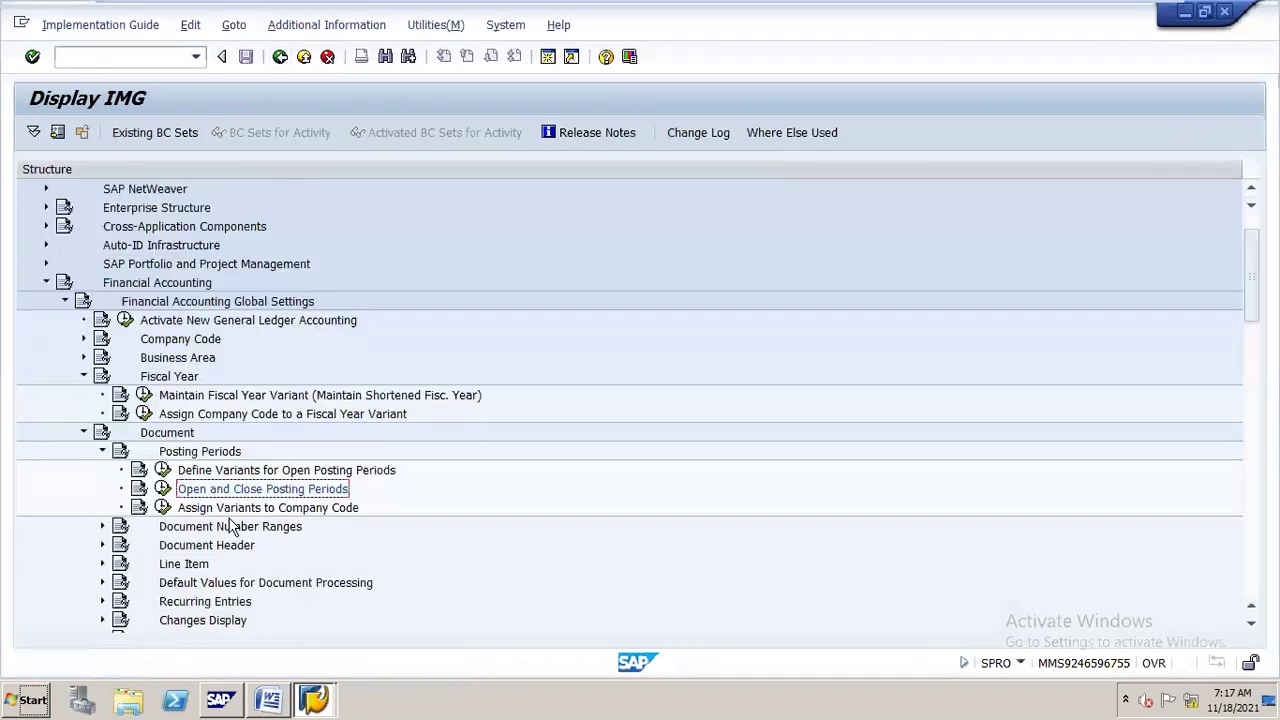
Step: Collapse the Posting Periods node and run Define Document Types under Document Header
{"action": "left_click", "coordinate": [185, 456]}
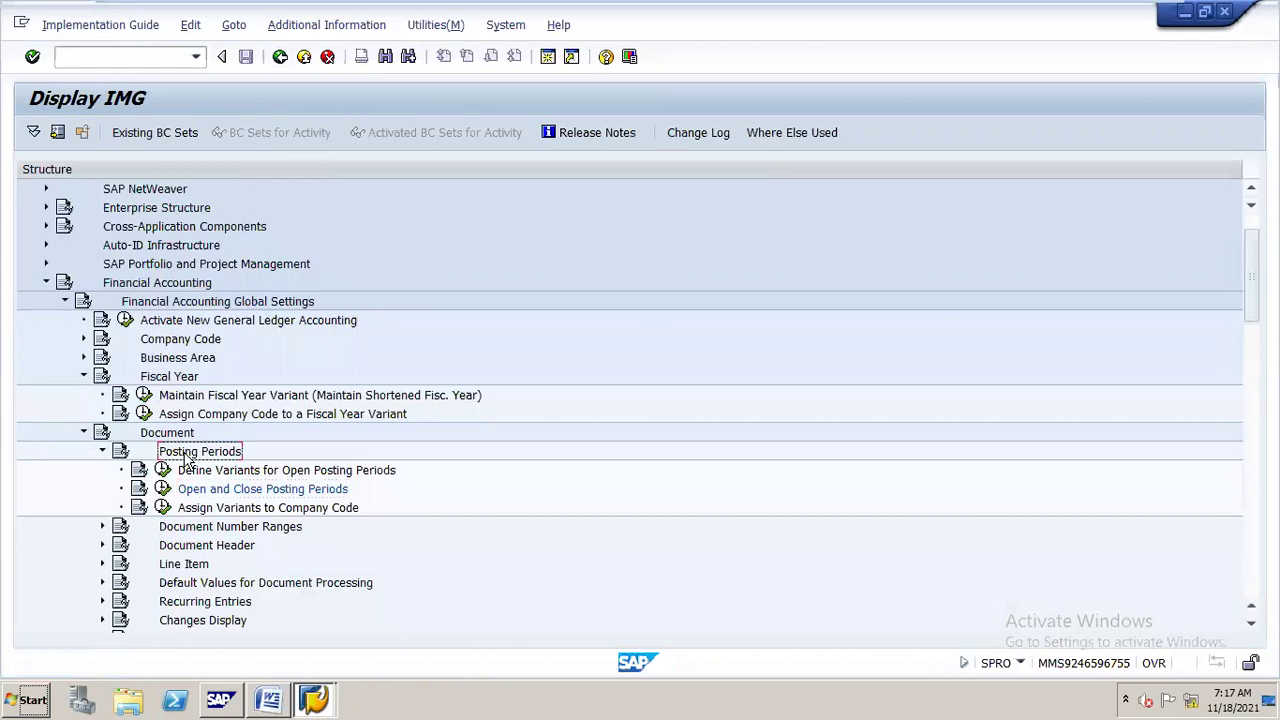
{"action": "double_click", "coordinate": [185, 456]}
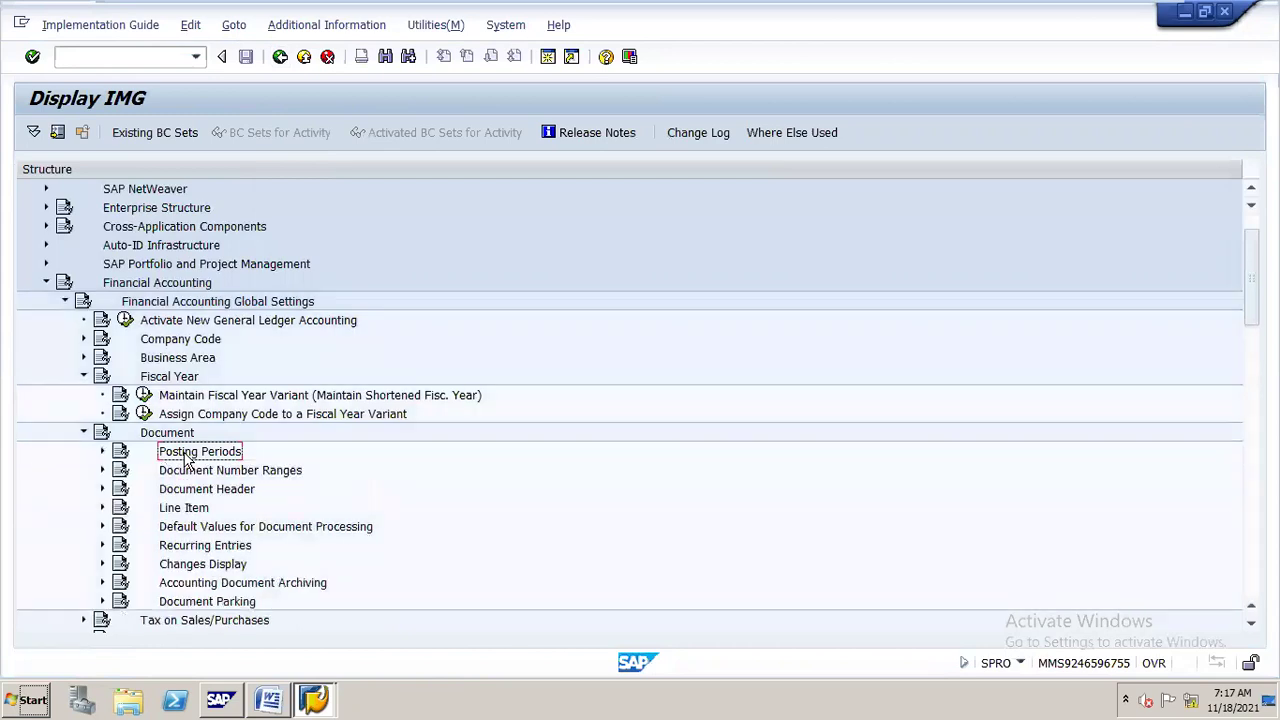
{"action": "key", "text": "Down"}
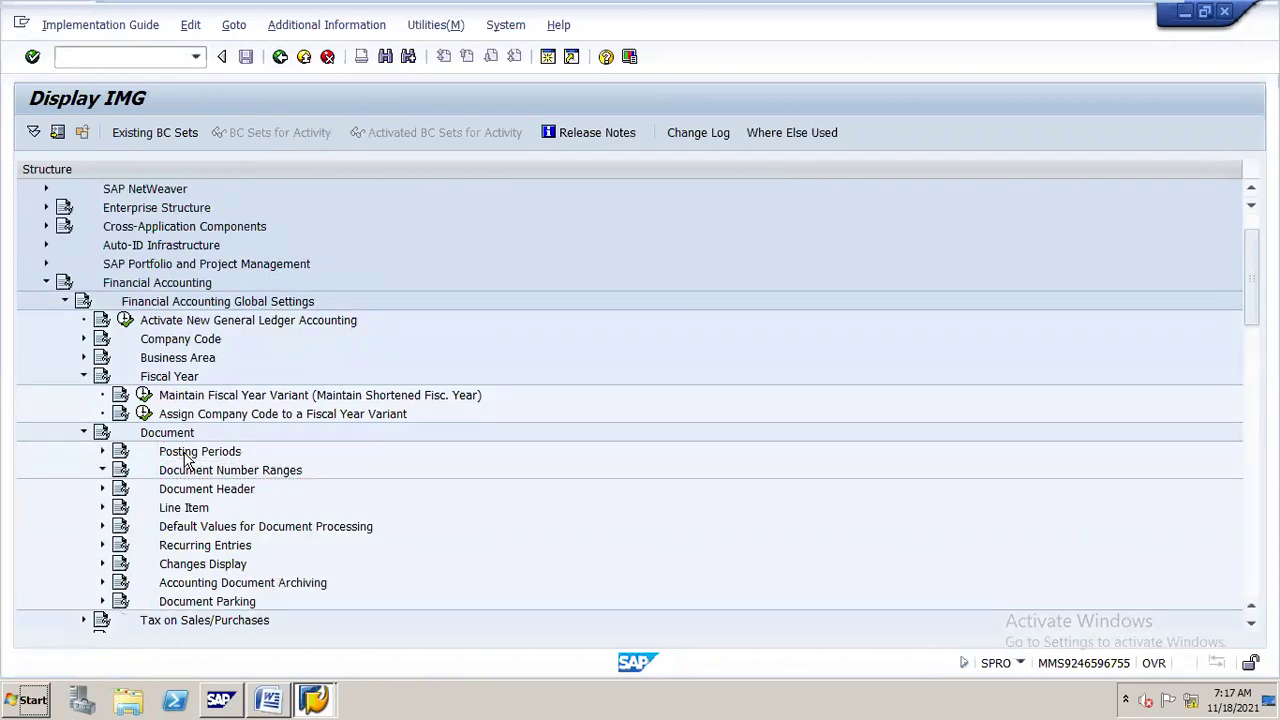
{"action": "key", "text": "Right"}
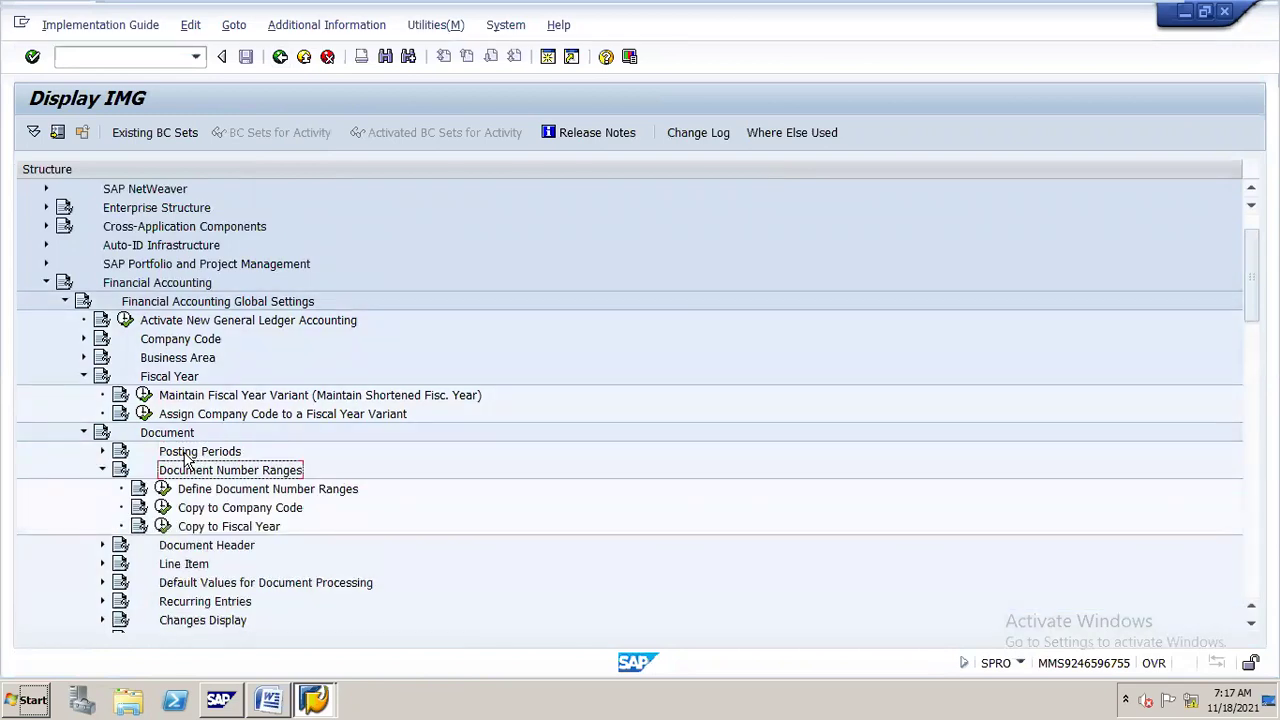
{"action": "key", "text": "Left"}
{"action": "key", "text": "Down"}
{"action": "key", "text": "Right"}
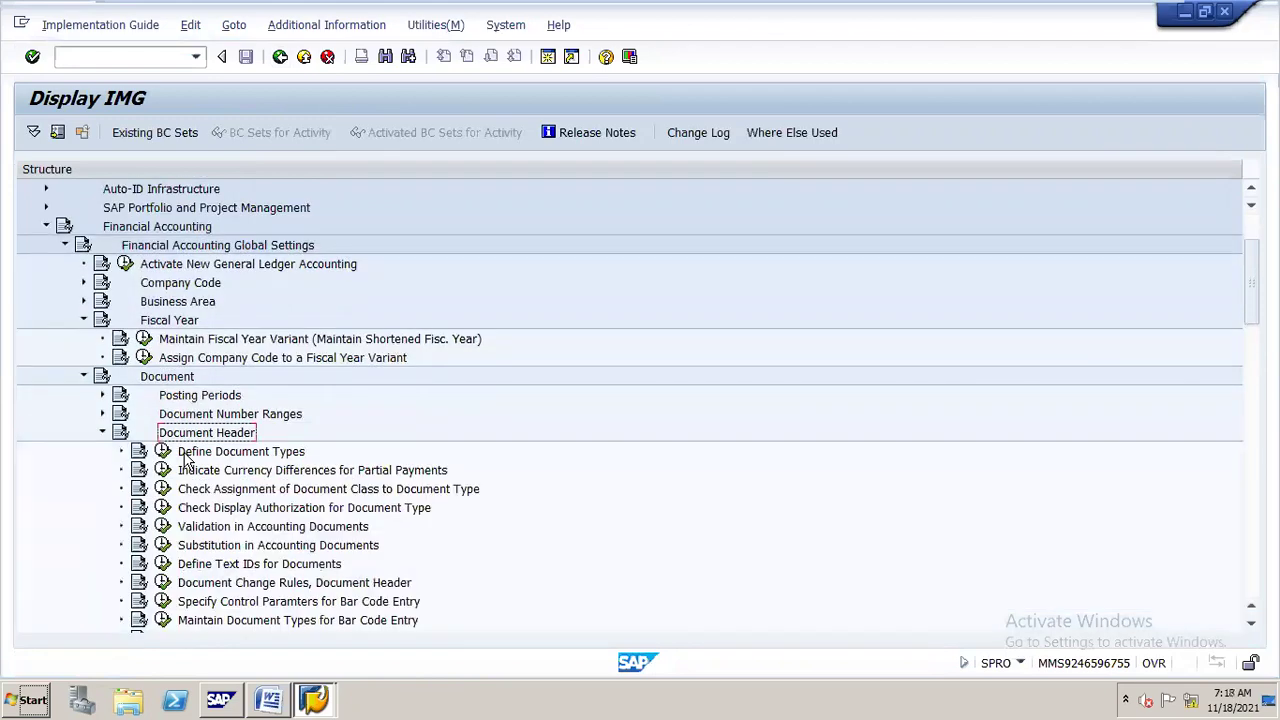
{"action": "left_click", "coordinate": [163, 452]}
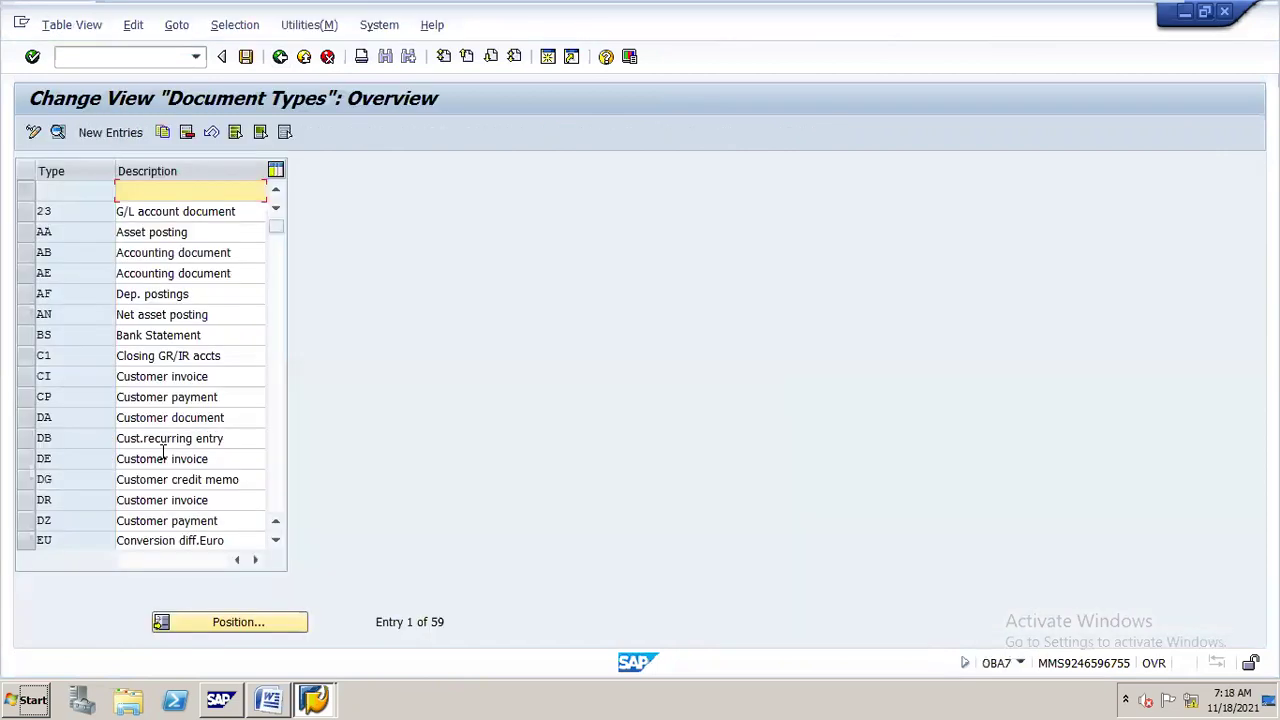
{"action": "mouse_move", "coordinate": [857, 11]}
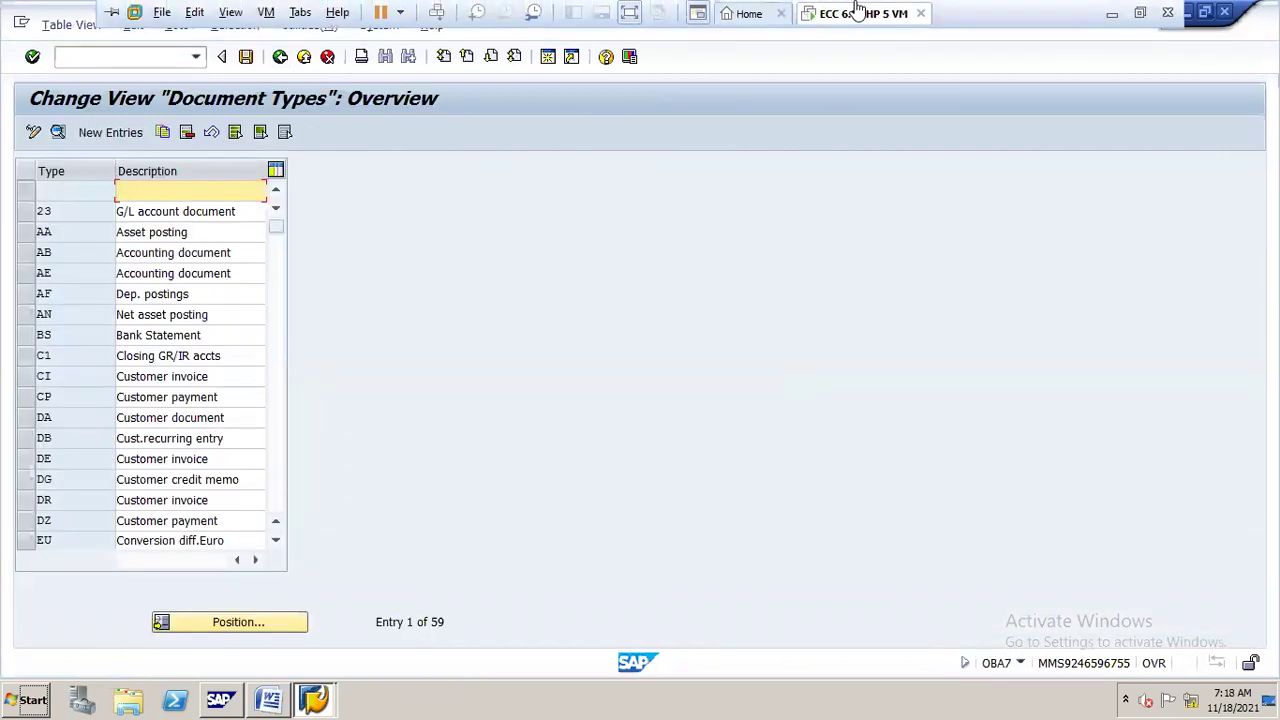
{"action": "left_click", "coordinate": [1111, 13]}
{"action": "left_click", "coordinate": [714, 467]}
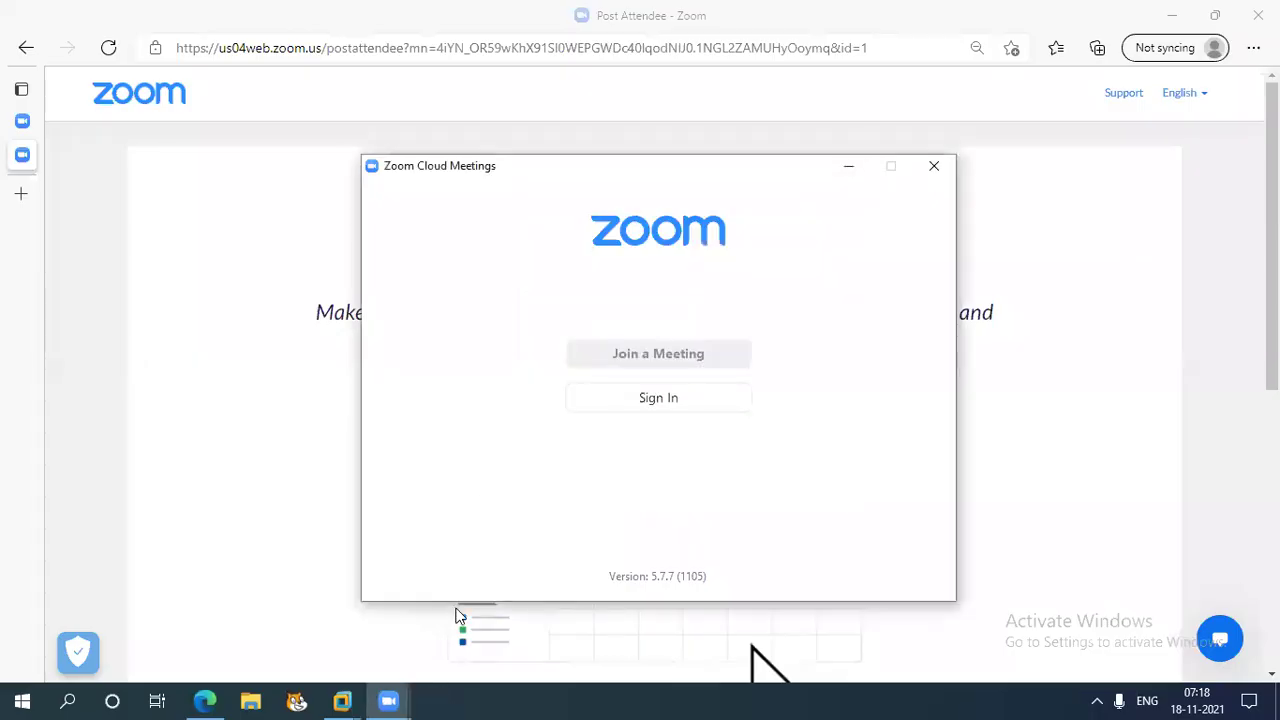
{"action": "left_click", "coordinate": [350, 692]}
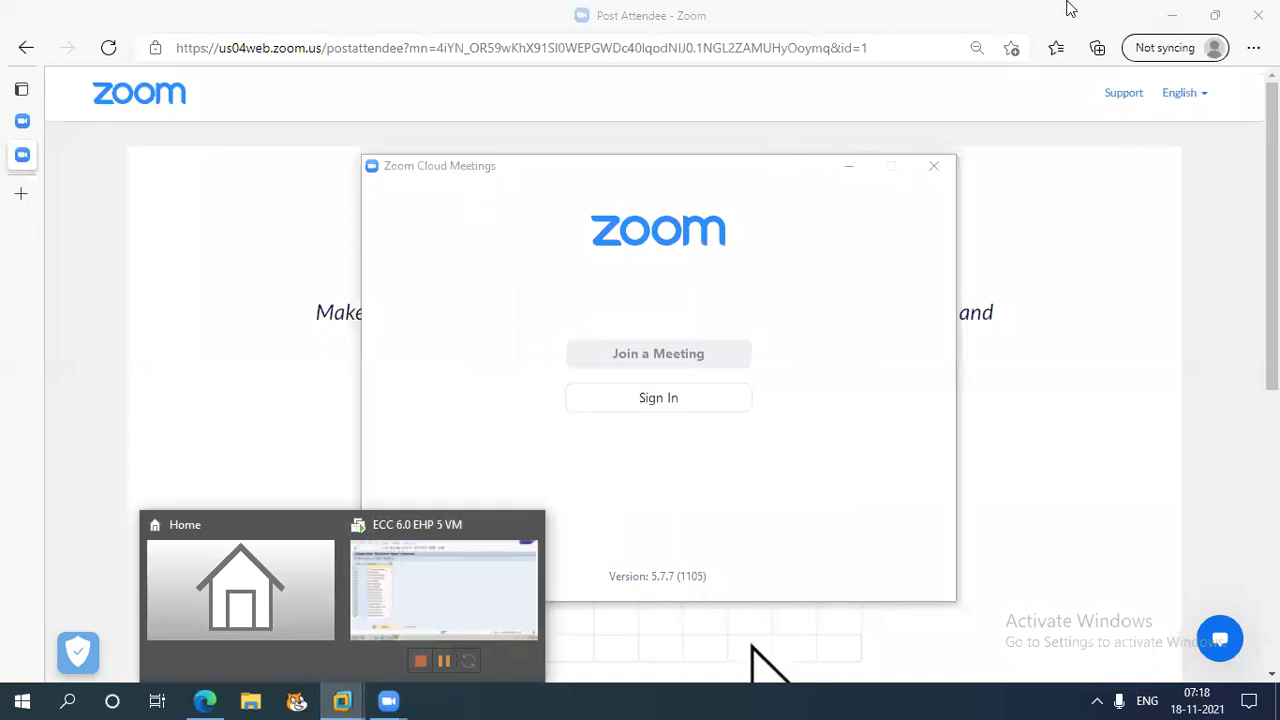
{"action": "left_click", "coordinate": [754, 14]}
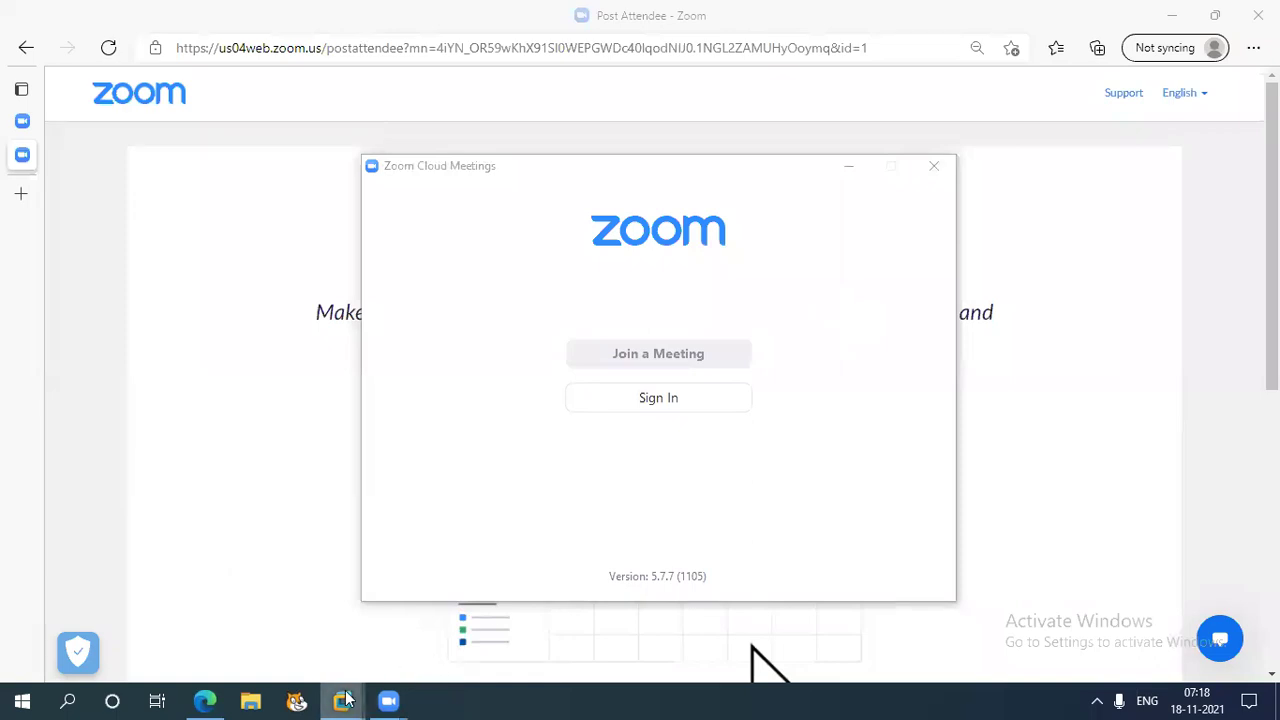
{"action": "mouse_move", "coordinate": [348, 696]}
{"action": "left_click", "coordinate": [430, 614]}
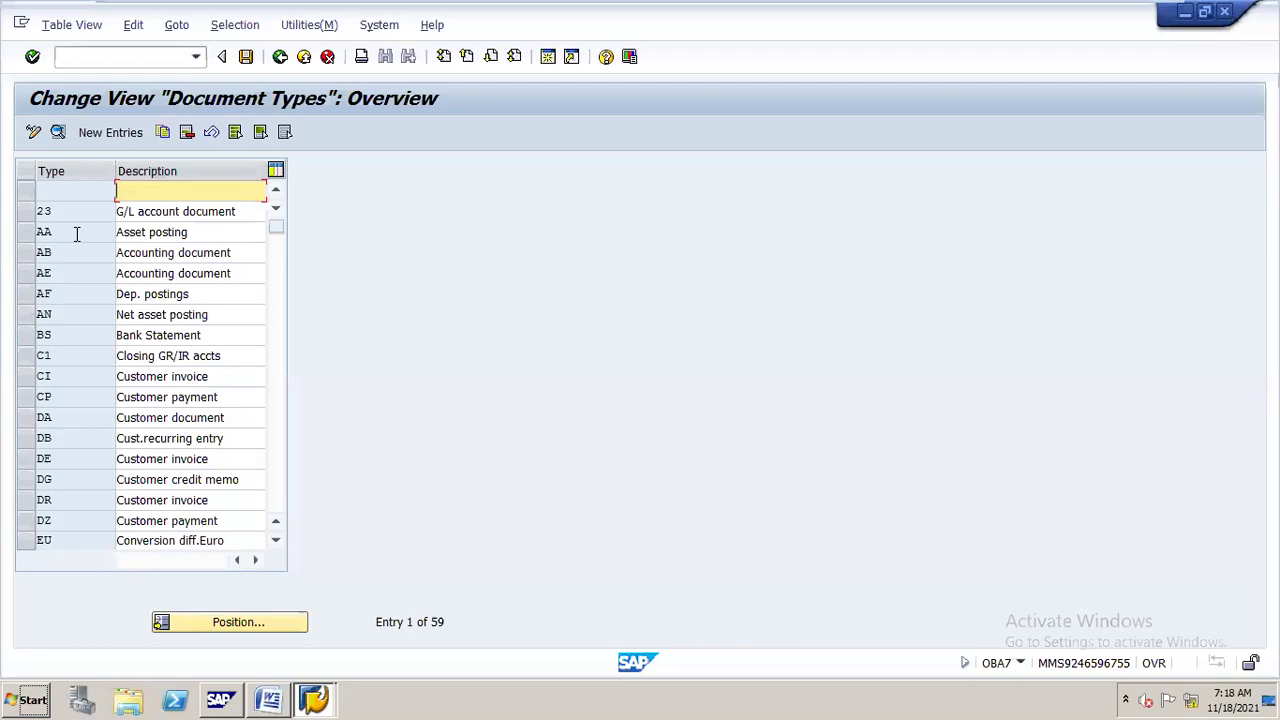
Step: Position the document types list at SA and open the details of the G/L account document type
{"action": "left_click", "coordinate": [208, 618]}
{"action": "type", "text": "SA"}
{"action": "key", "text": "Return"}
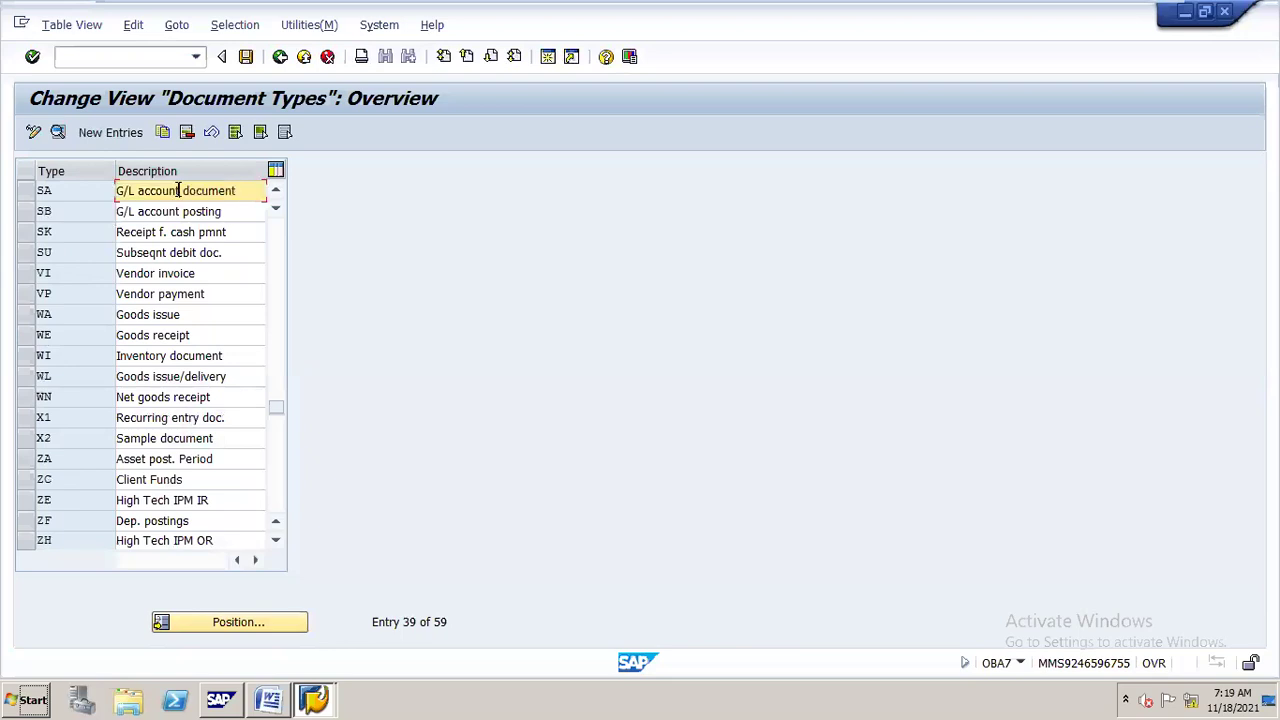
{"action": "double_click", "coordinate": [176, 190]}
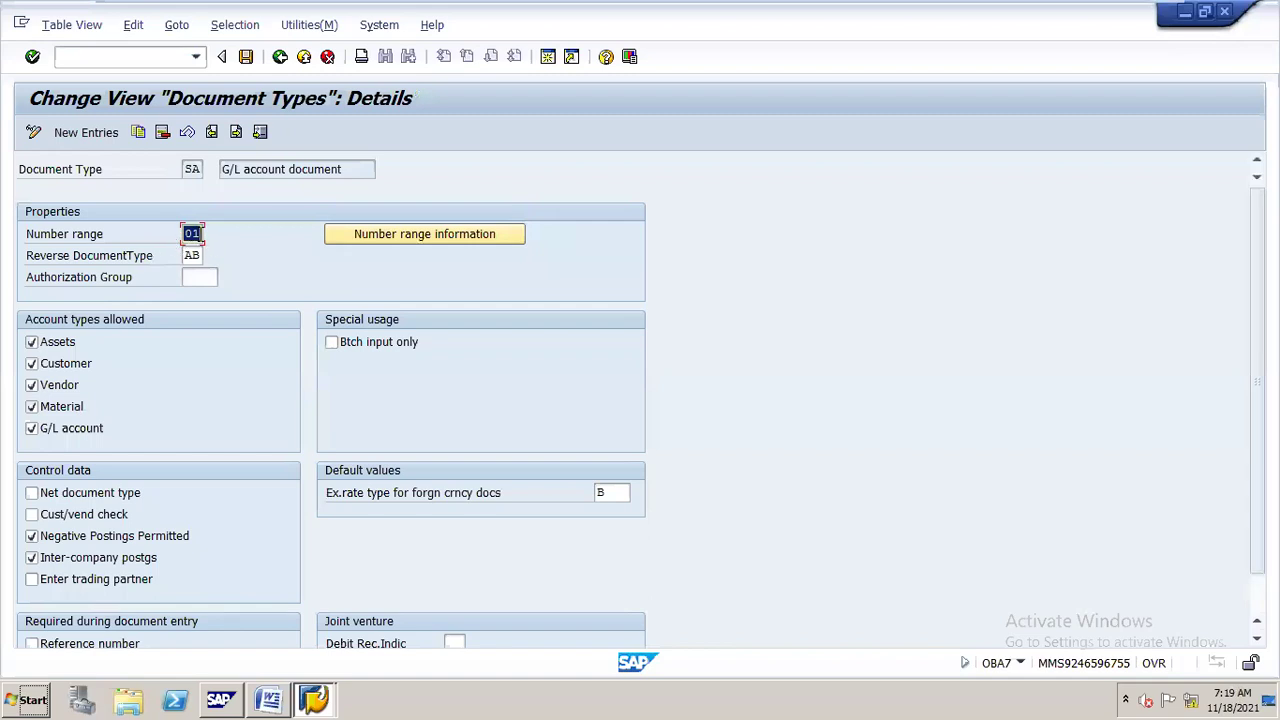
Step: Open the number range information of document type SA and start maintaining the intervals of company code N16
{"action": "left_click", "coordinate": [349, 240]}
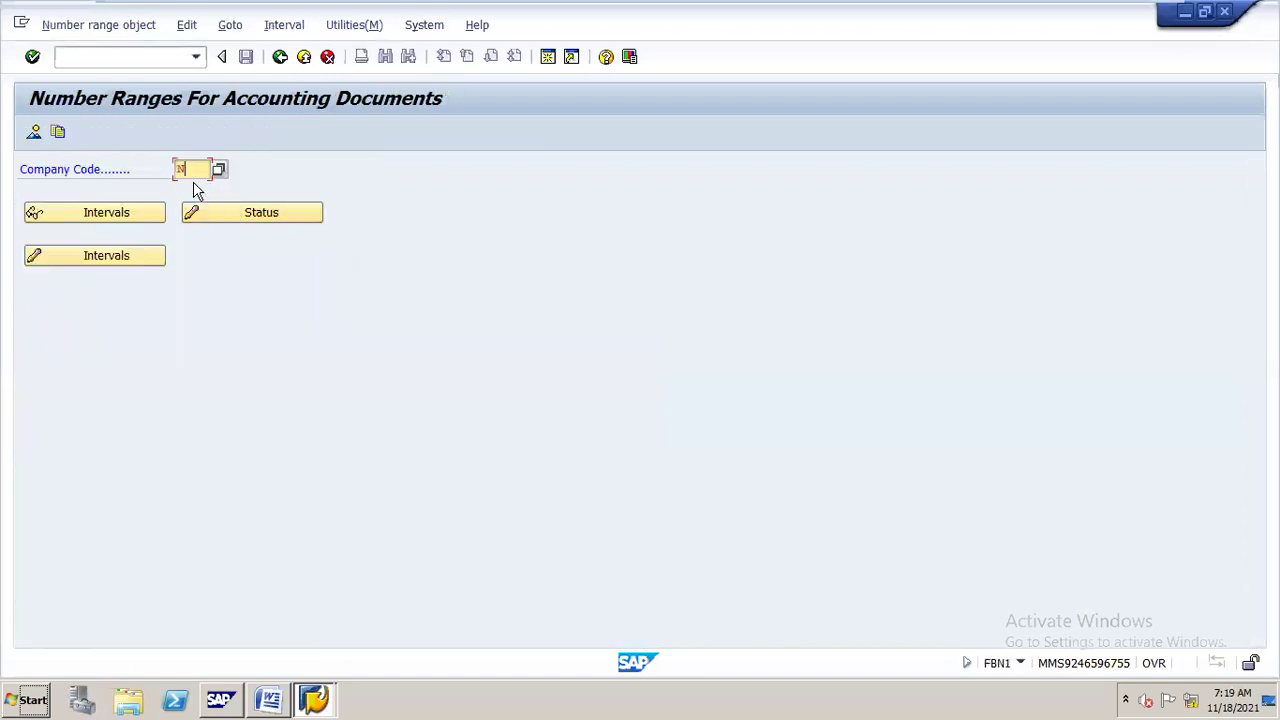
{"action": "type", "text": "16"}
{"action": "left_click", "coordinate": [137, 256]}
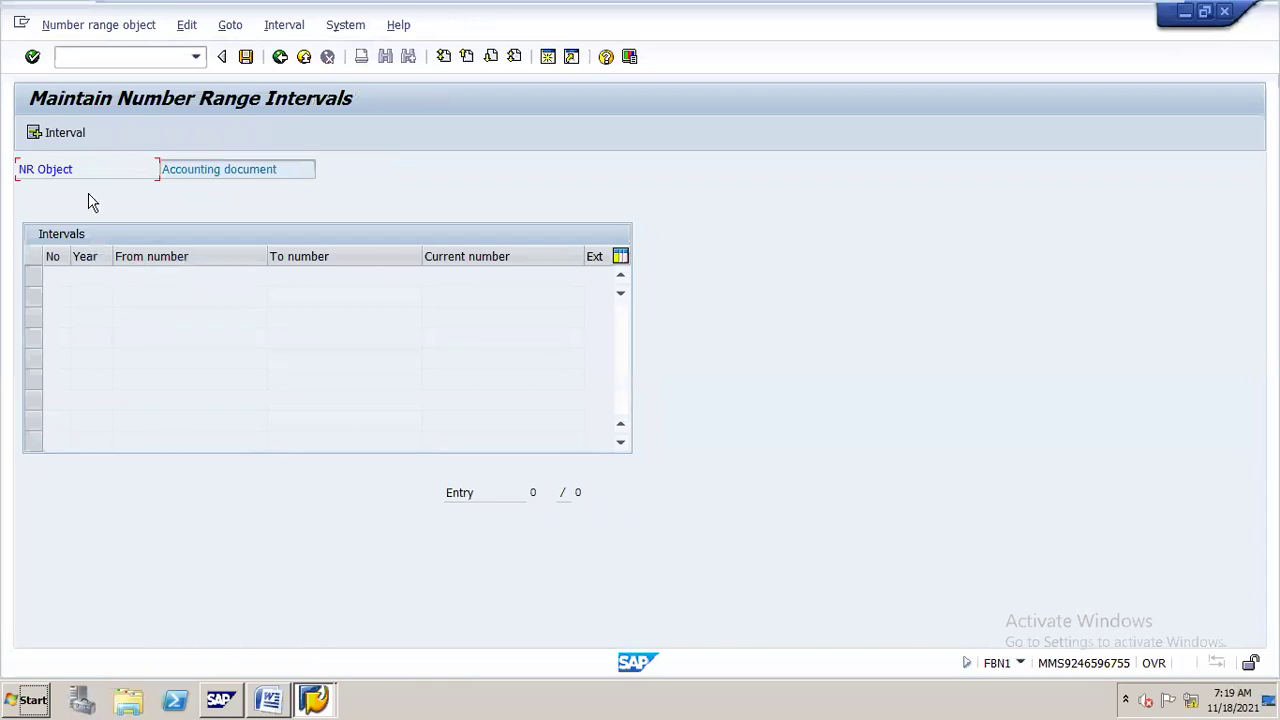
Step: Start a new interval with number 01 and year 2021, and fill its limits from the free interval beginning at 1
{"action": "left_click", "coordinate": [35, 133]}
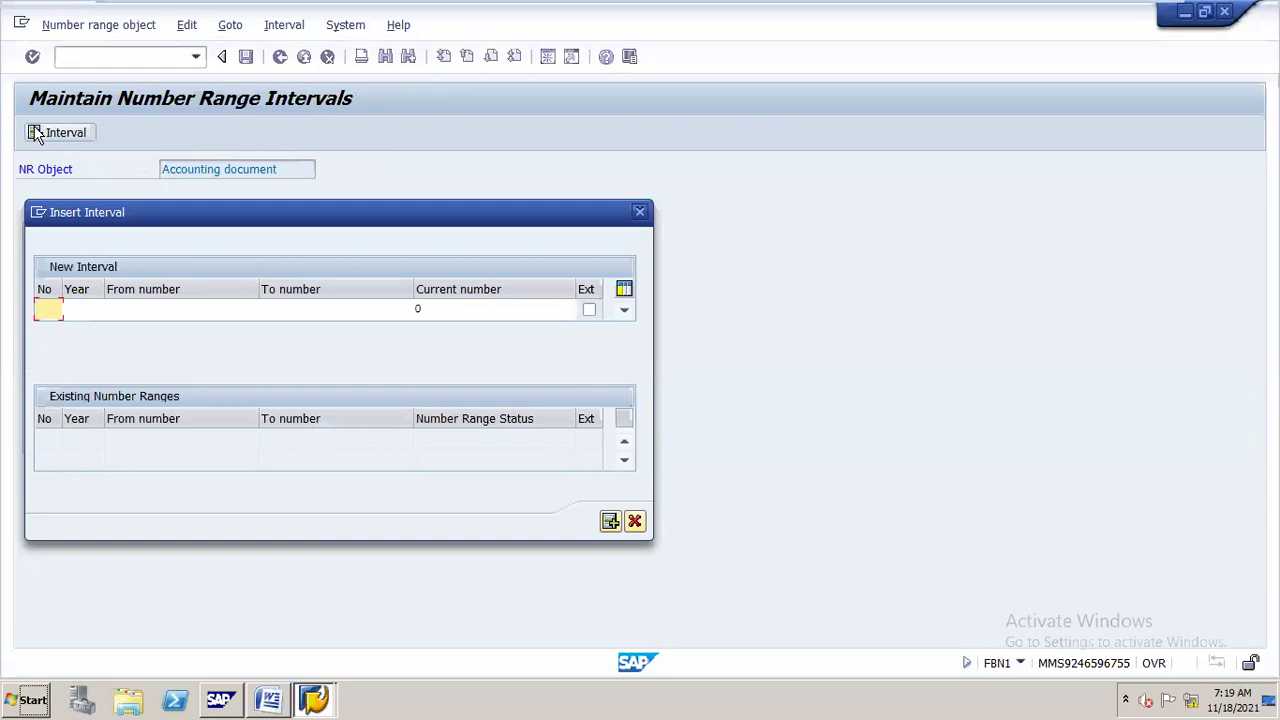
{"action": "type", "text": "01"}
{"action": "key", "text": "Tab"}
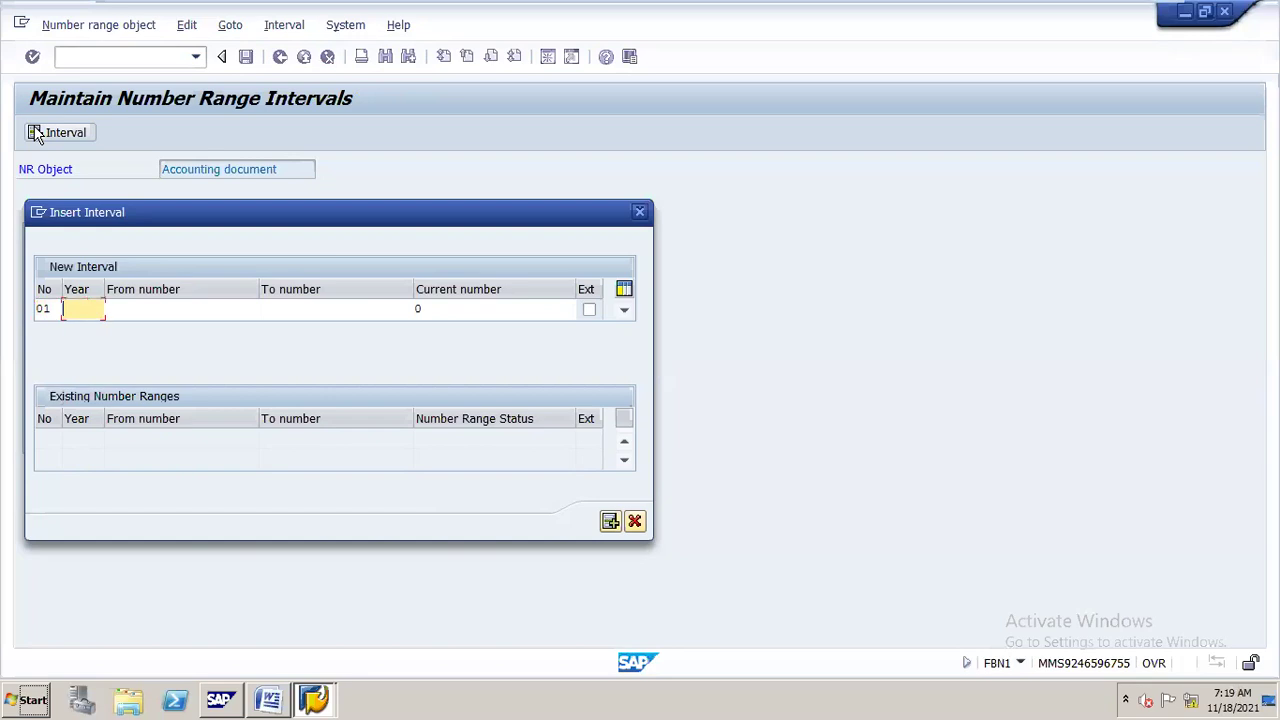
{"action": "type", "text": "2021"}
{"action": "key", "text": "Tab"}
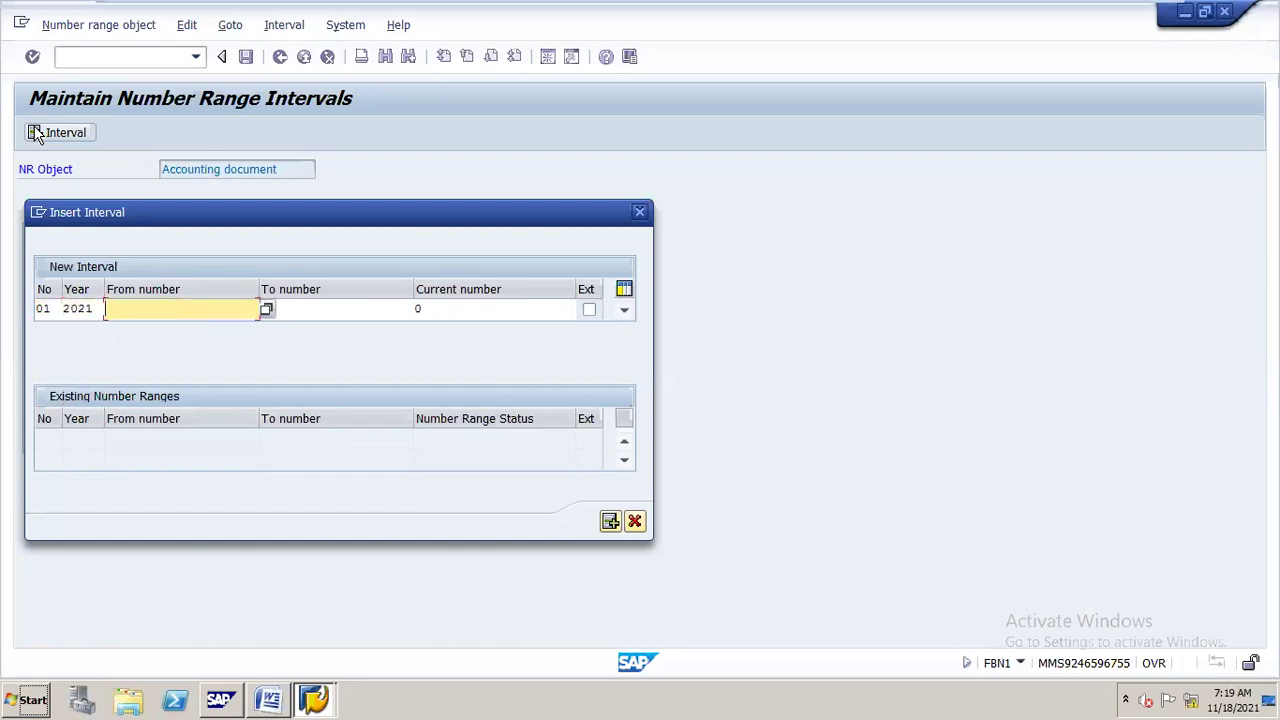
{"action": "left_click", "coordinate": [266, 309]}
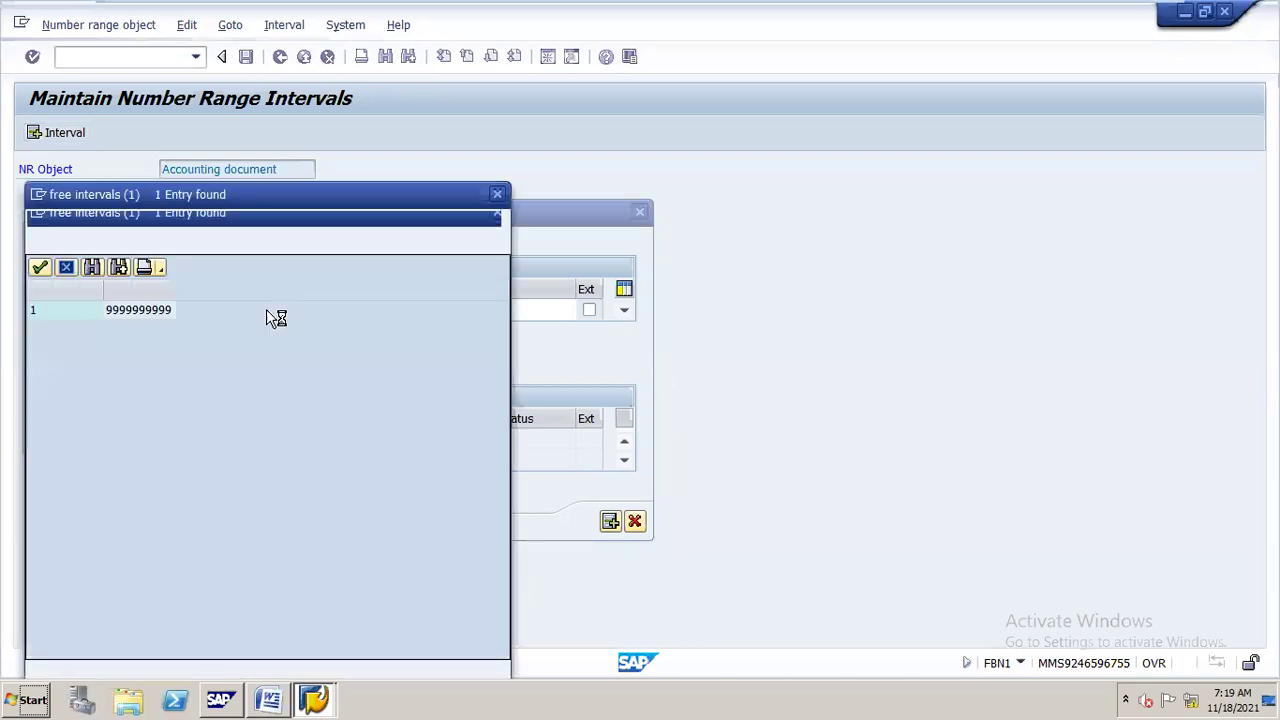
{"action": "double_click", "coordinate": [70, 318]}
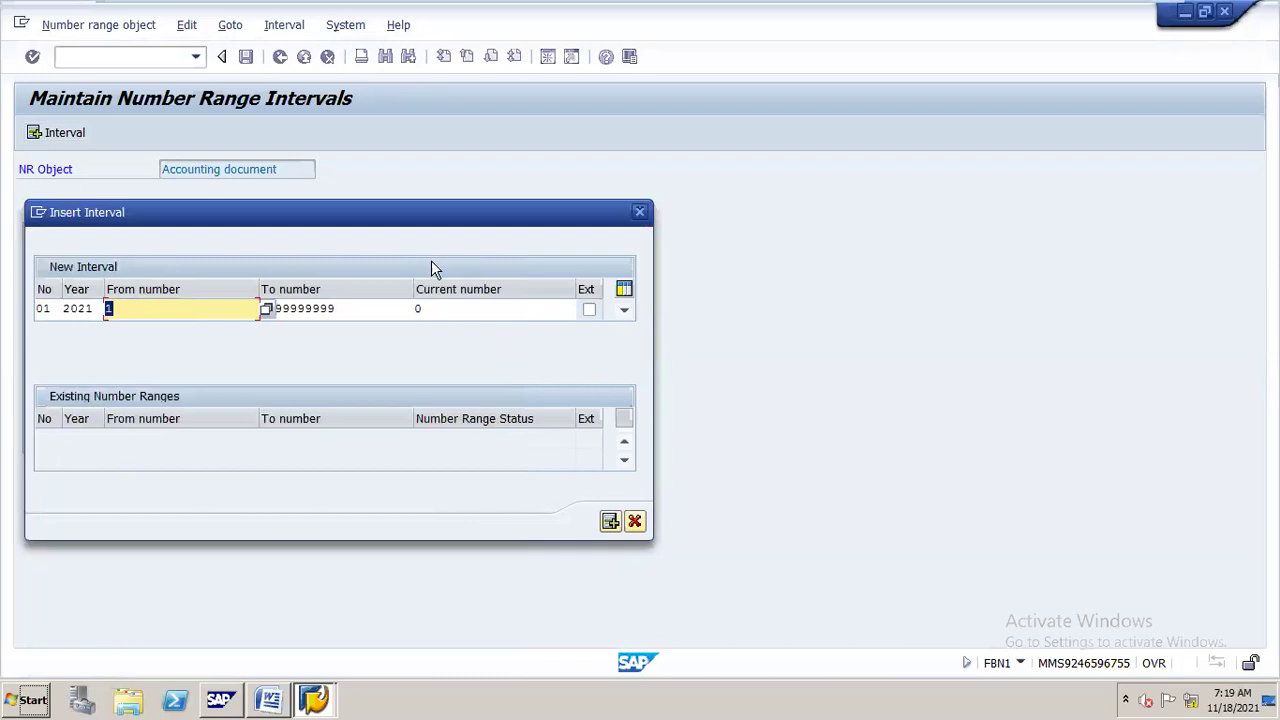
Step: Set the new interval's To number to 100000, insert it and save the number range, acknowledging the transport notice
{"action": "left_click", "coordinate": [352, 313]}
{"action": "key", "text": "BackSpace"}
{"action": "key", "text": "BackSpace"}
{"action": "key", "text": "BackSpace"}
{"action": "key", "text": "BackSpace"}
{"action": "key", "text": "BackSpace"}
{"action": "key", "text": "BackSpace"}
{"action": "key", "text": "BackSpace"}
{"action": "key", "text": "BackSpace"}
{"action": "key", "text": "BackSpace"}
{"action": "key", "text": "BackSpace"}
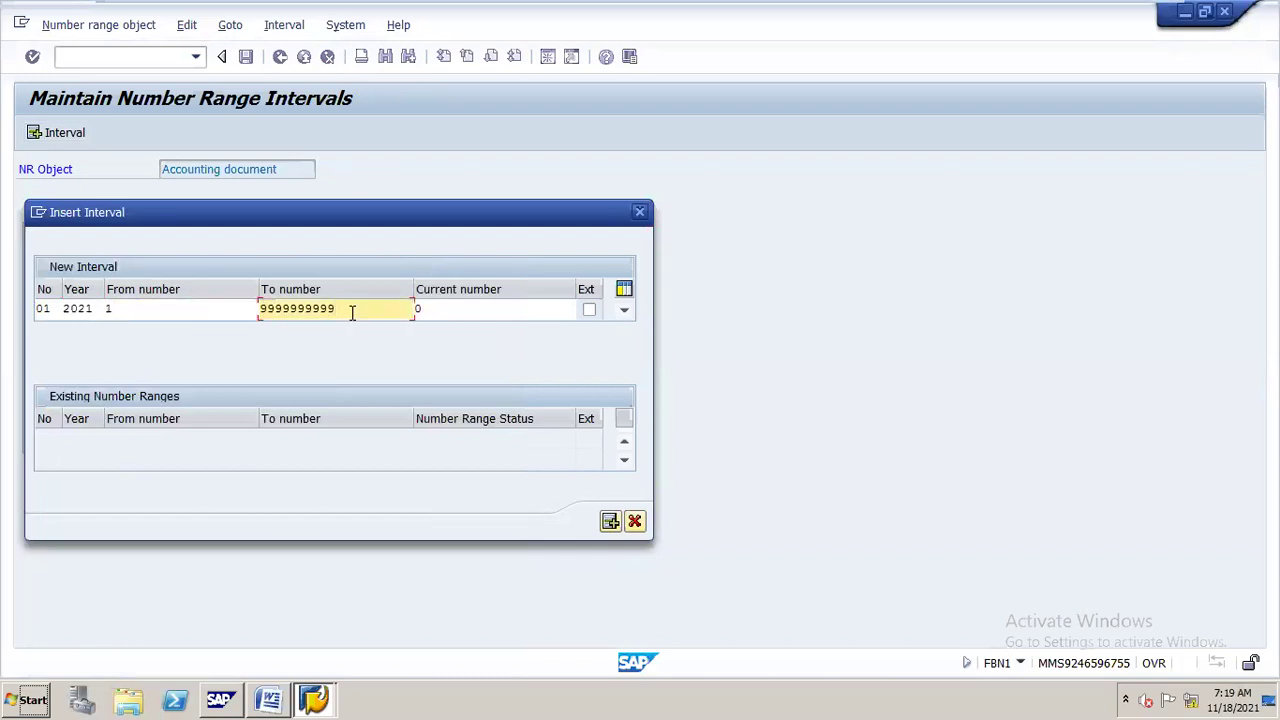
{"action": "type", "text": "1000"}
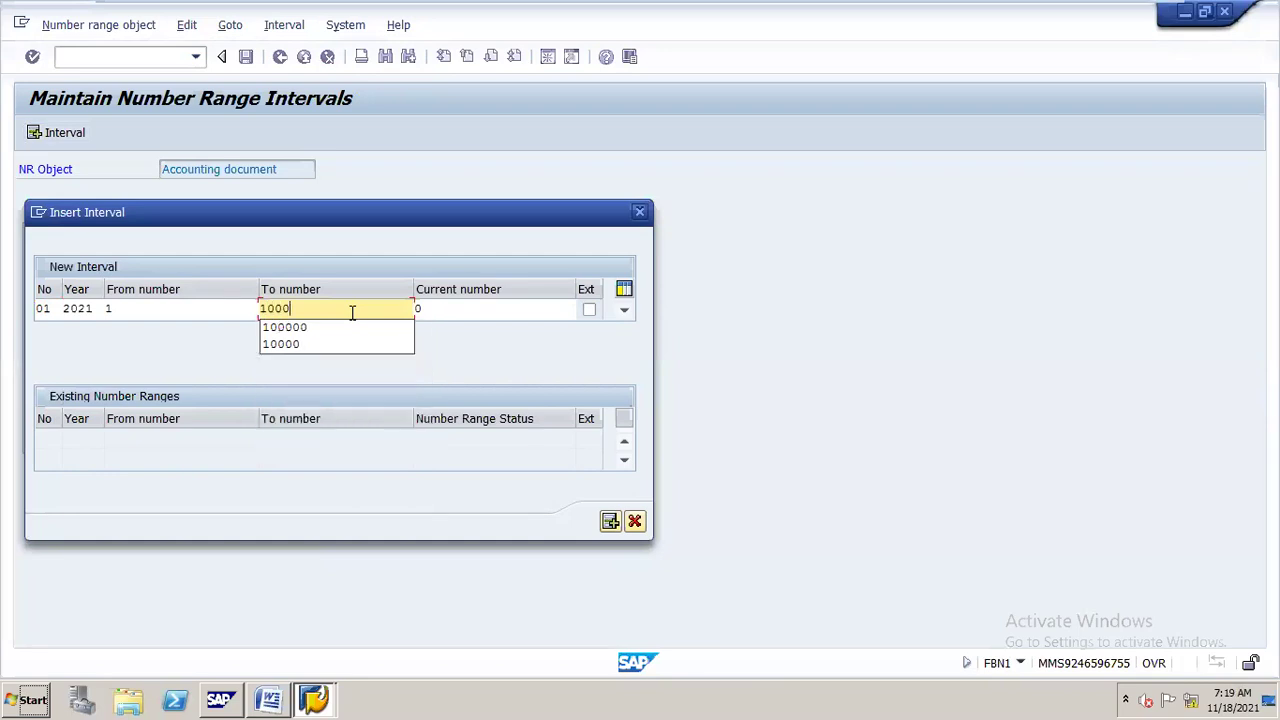
{"action": "type", "text": "00"}
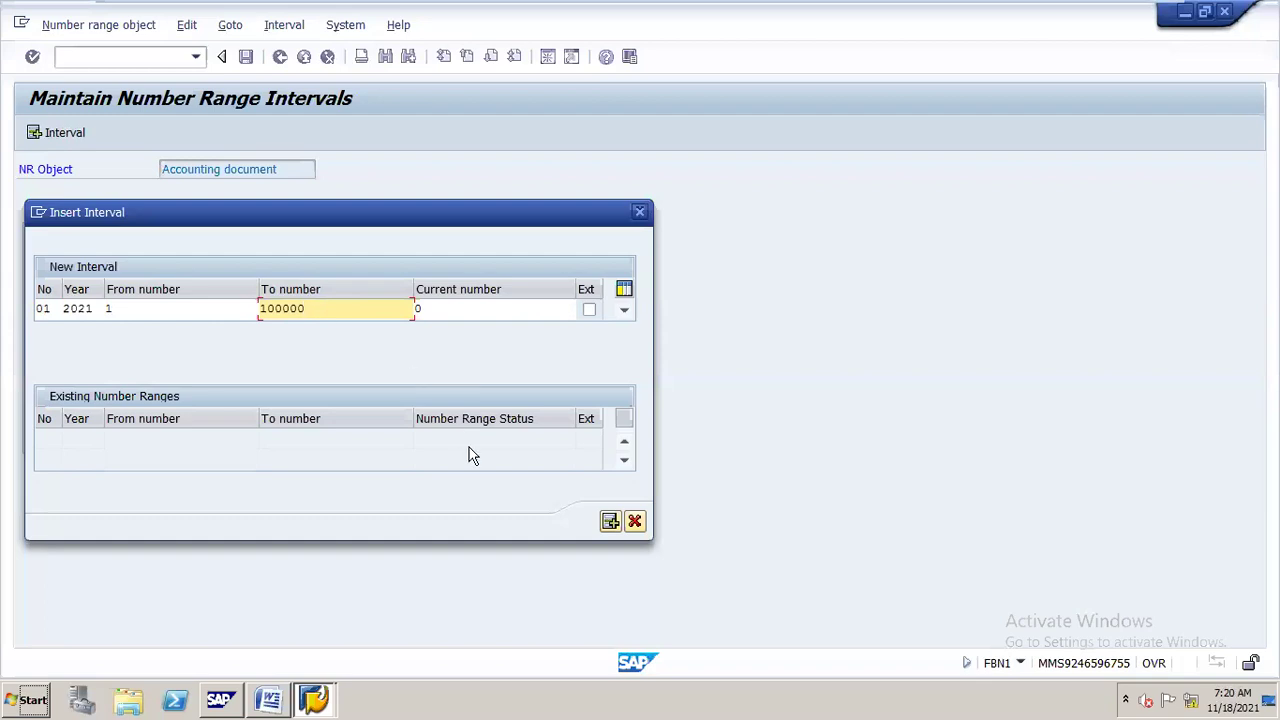
{"action": "key", "text": "Return"}
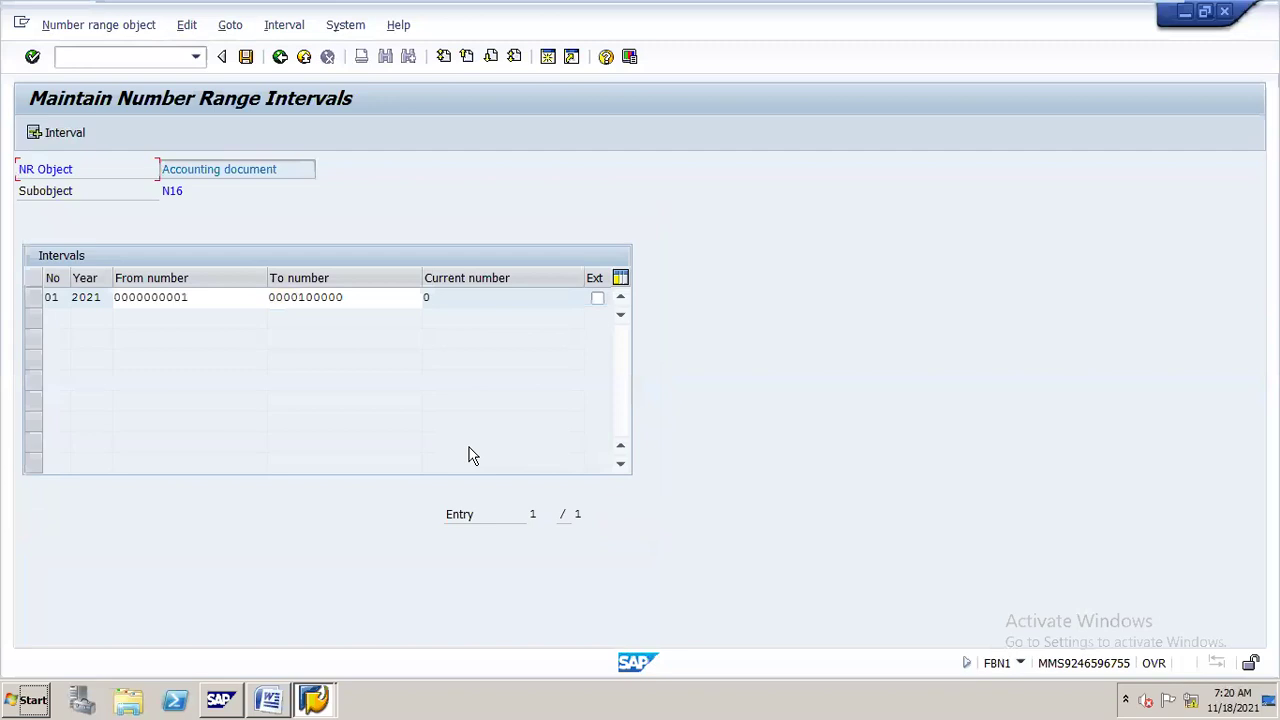
{"action": "left_click", "coordinate": [246, 60]}
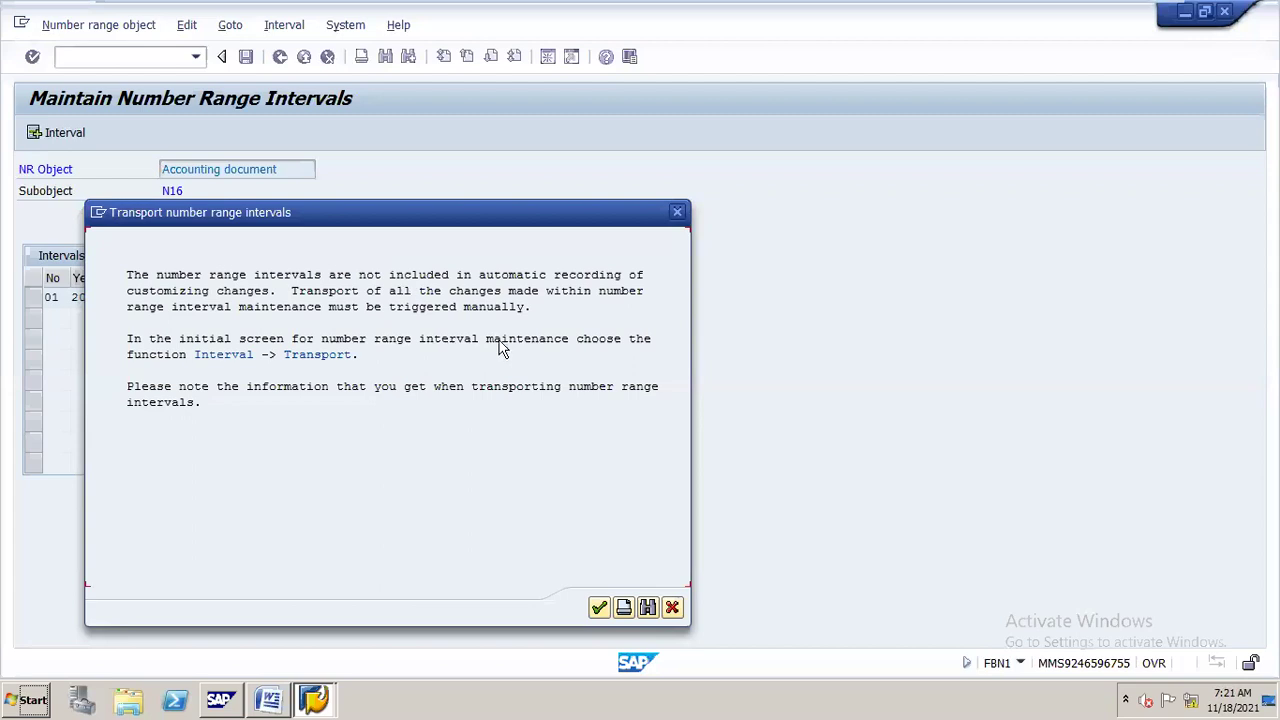
{"action": "left_click", "coordinate": [598, 610]}
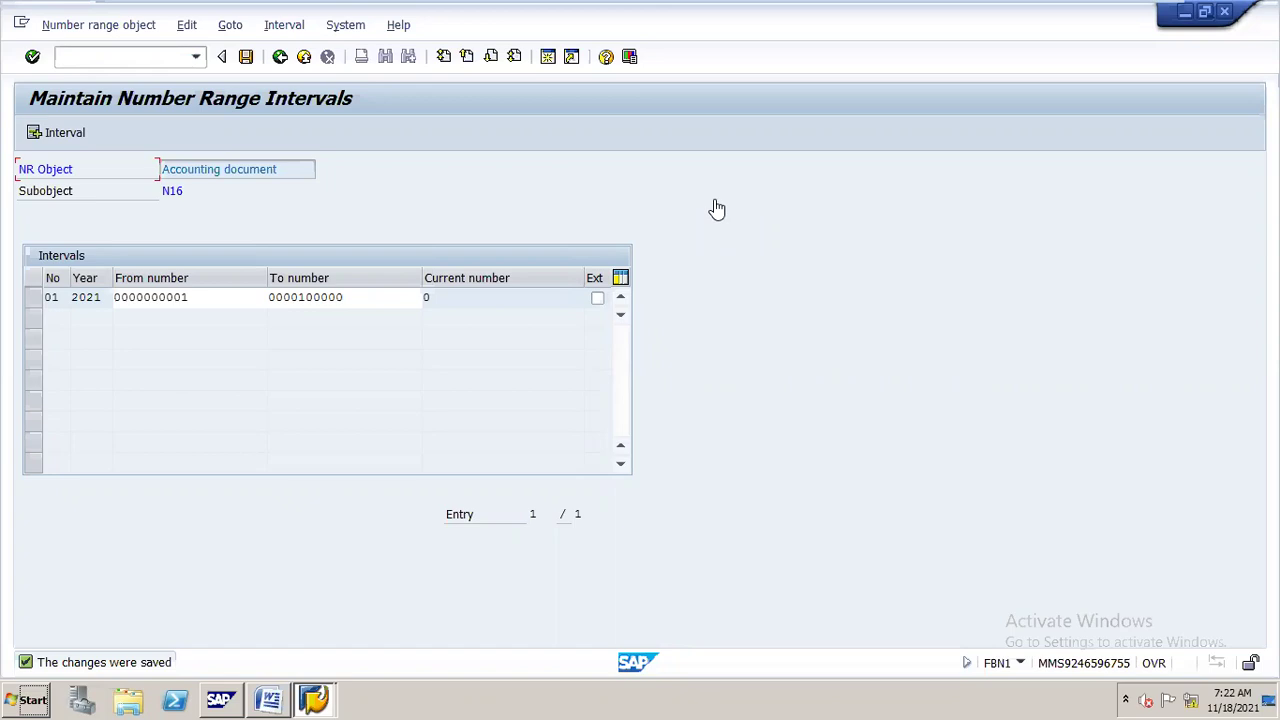
{"action": "mouse_move", "coordinate": [566, 14]}
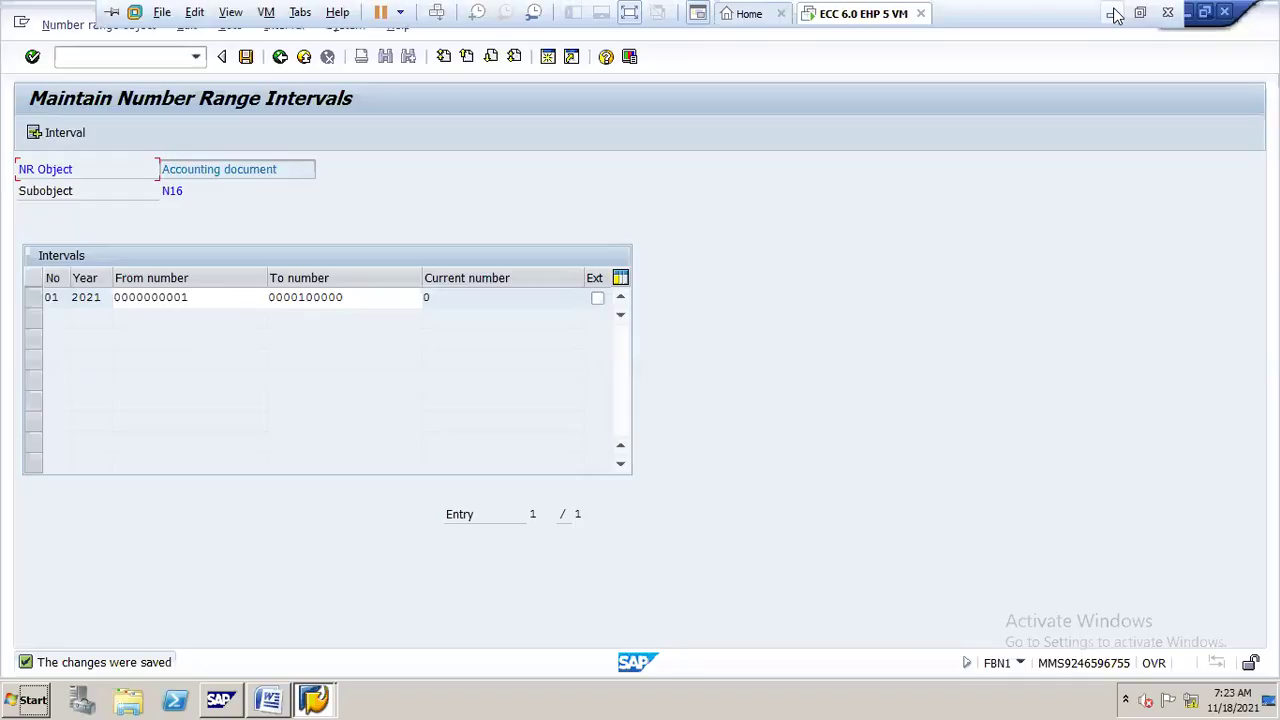
{"action": "left_click", "coordinate": [1114, 14]}
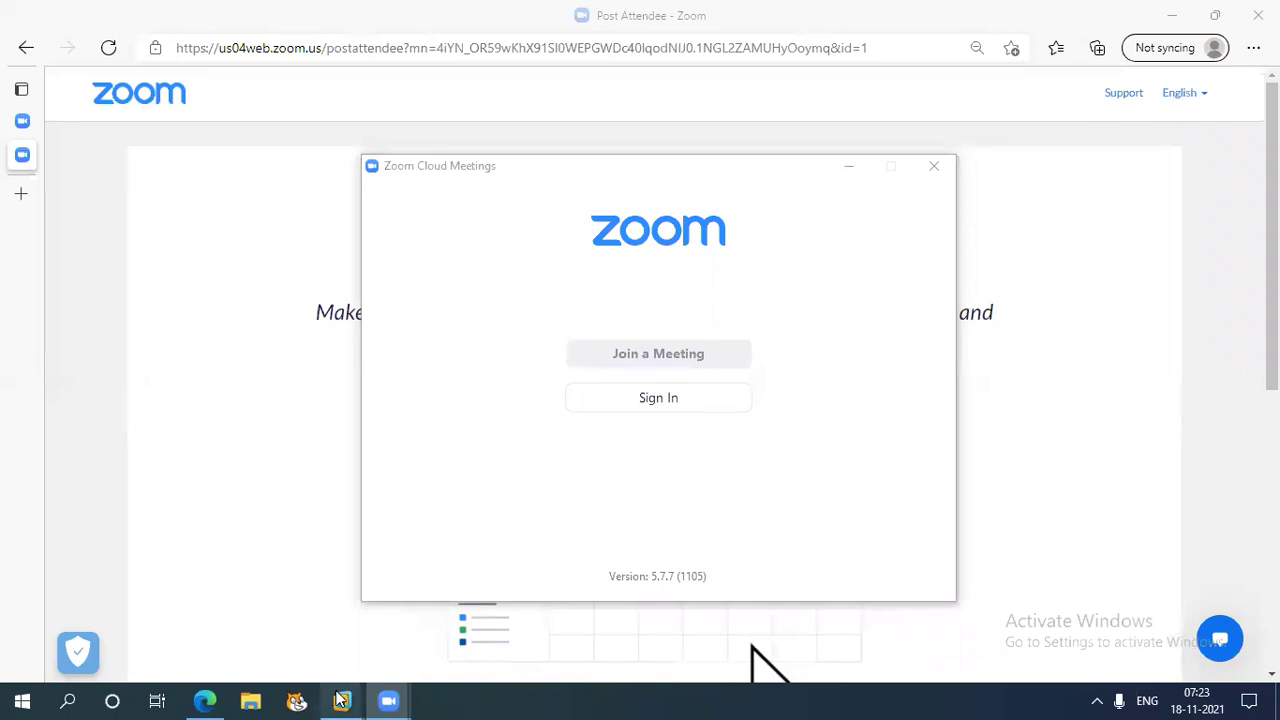
{"action": "mouse_move", "coordinate": [342, 699]}
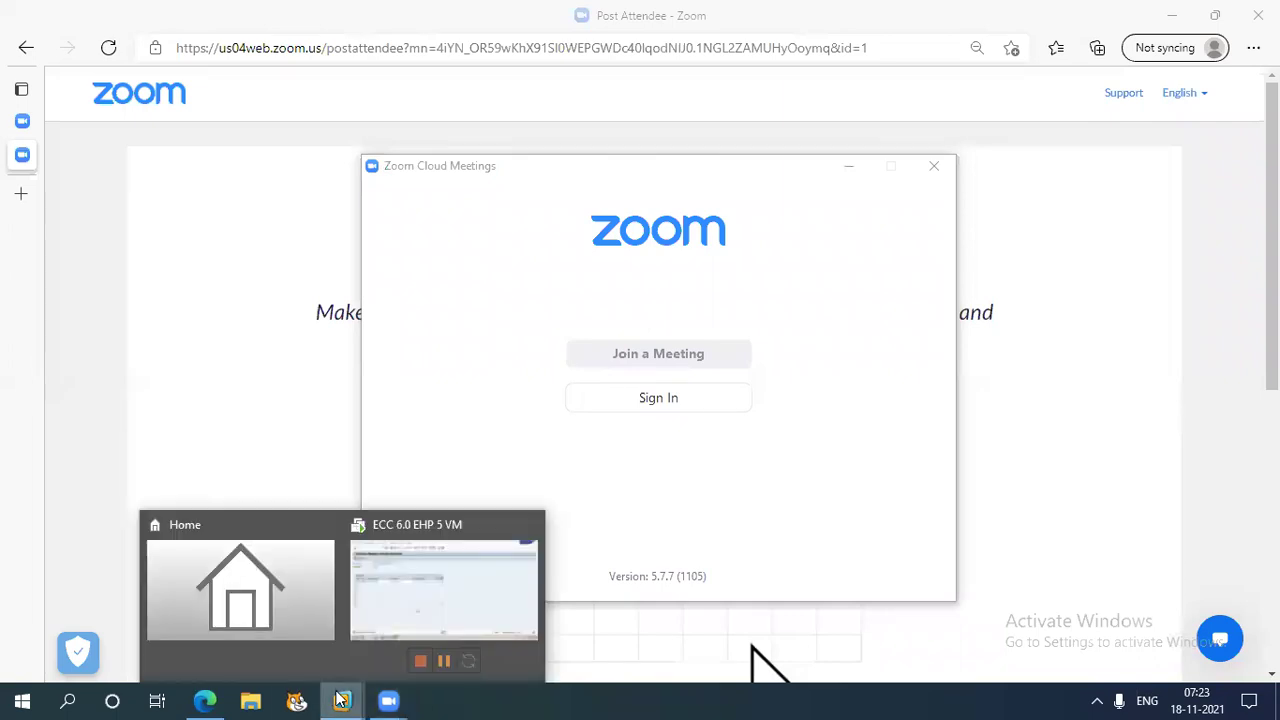
{"action": "left_click", "coordinate": [452, 598]}
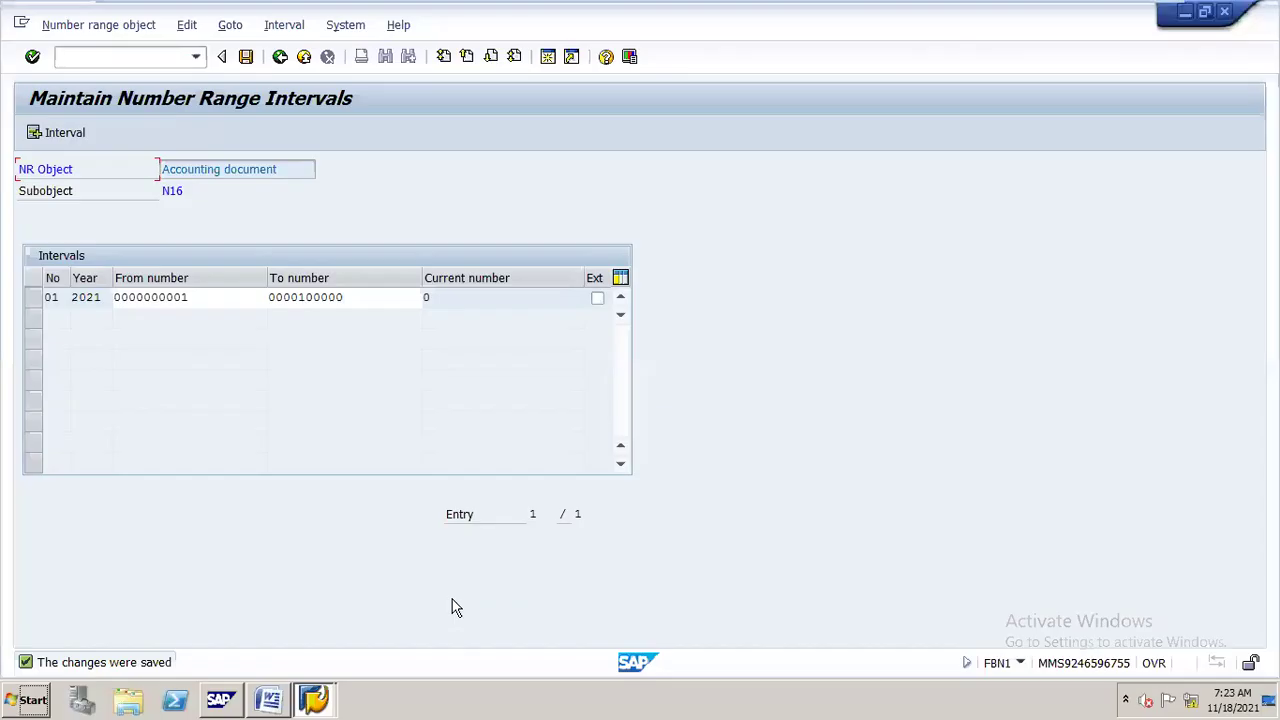
Step: Switch to the BASIC SETTINGS document in Microsoft Word to consult the document type and number range notes
{"action": "left_click", "coordinate": [275, 679]}
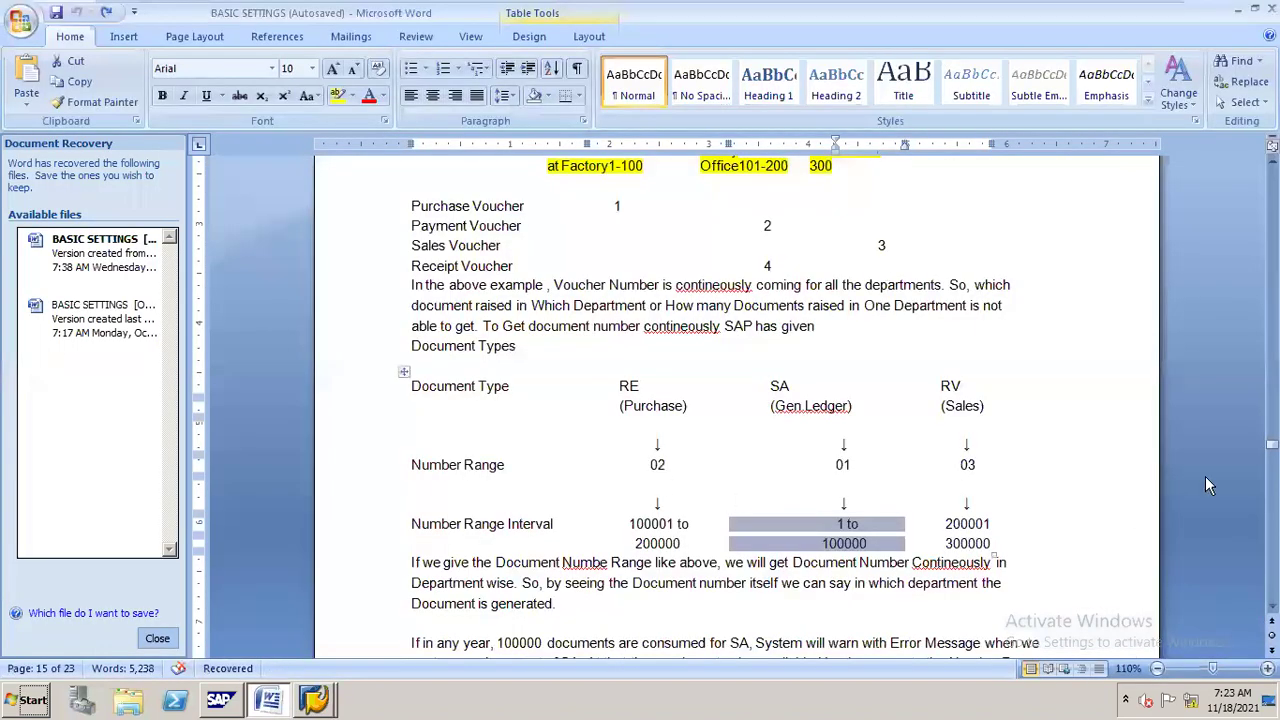
Step: Consult the DOCUMENT TYPES AND NUMBER RANGE section, minimize the virtual machine and check the November 2021 calendar on the host desktop
{"action": "scroll", "coordinate": [737, 400], "scroll_direction": "up", "scroll_amount": 8}
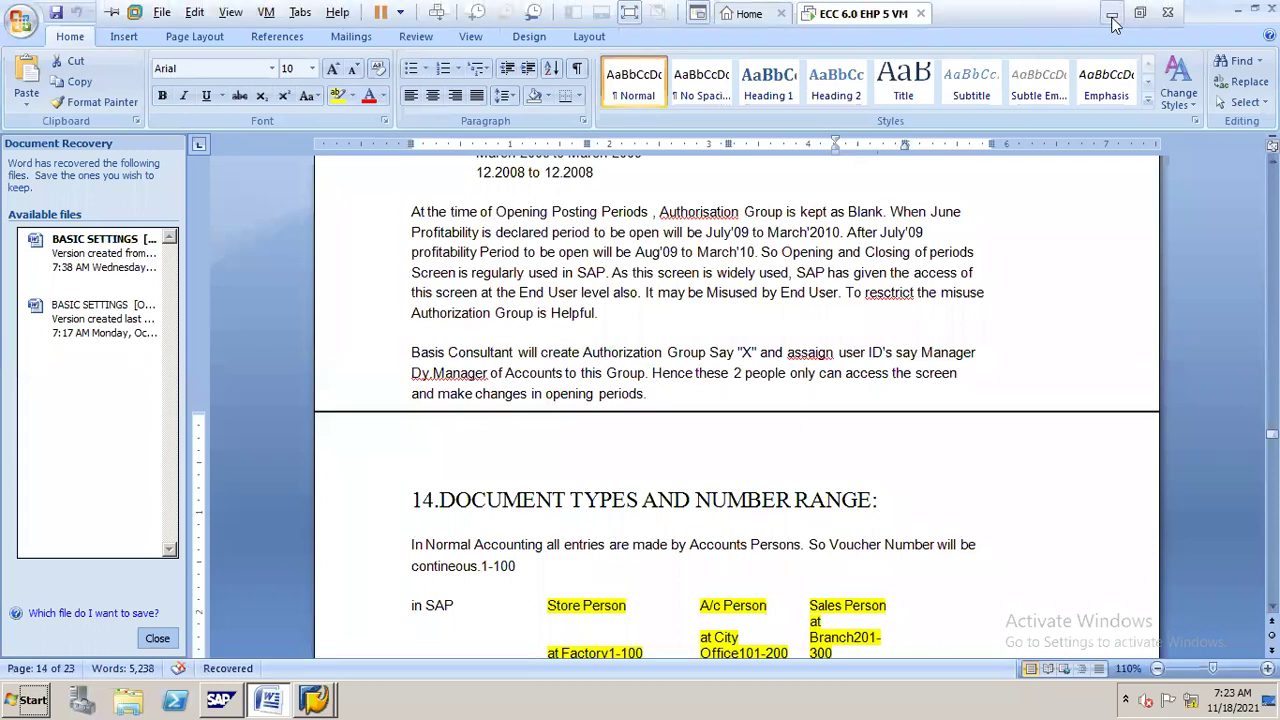
{"action": "left_click", "coordinate": [1112, 20]}
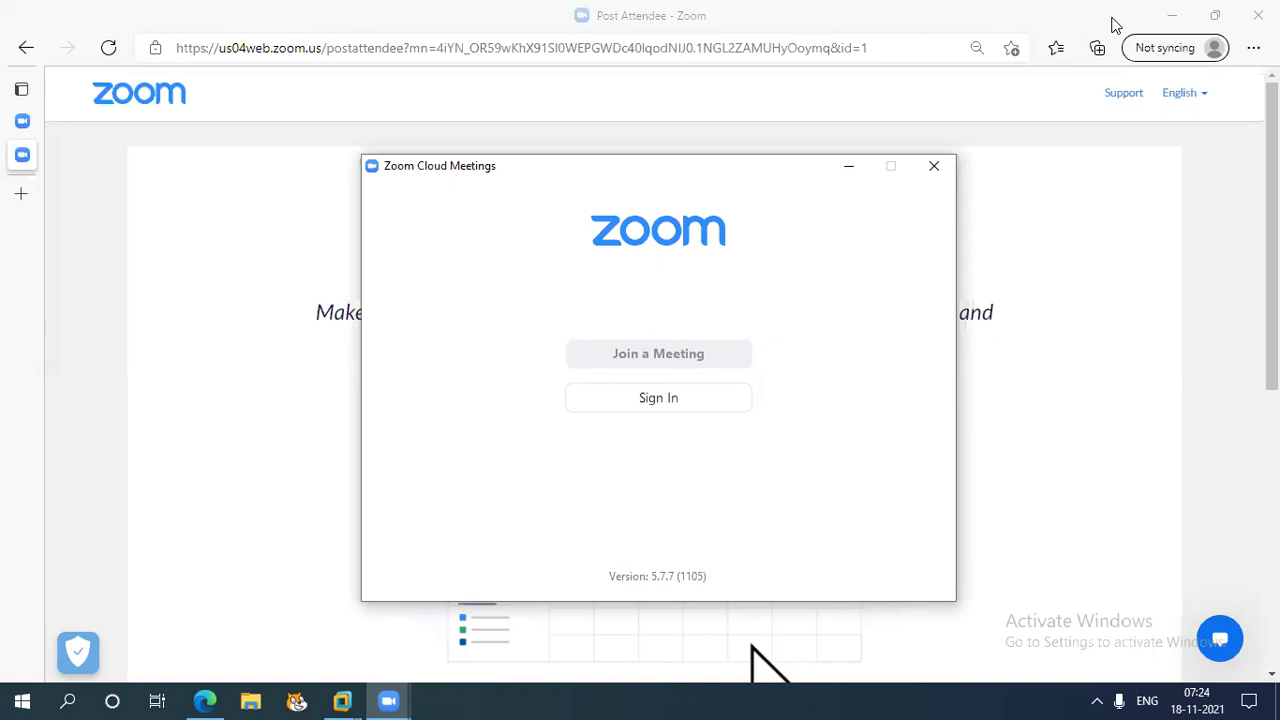
{"action": "left_click", "coordinate": [1207, 697]}
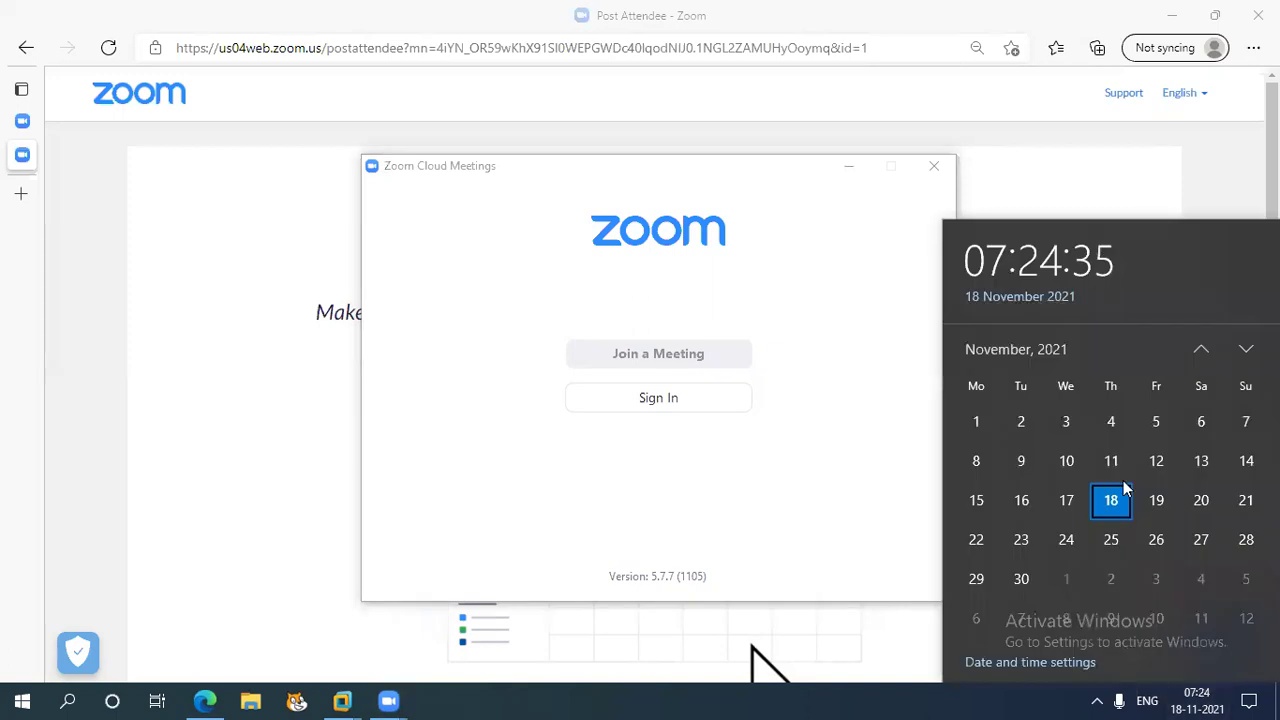
{"action": "left_click", "coordinate": [1151, 510]}
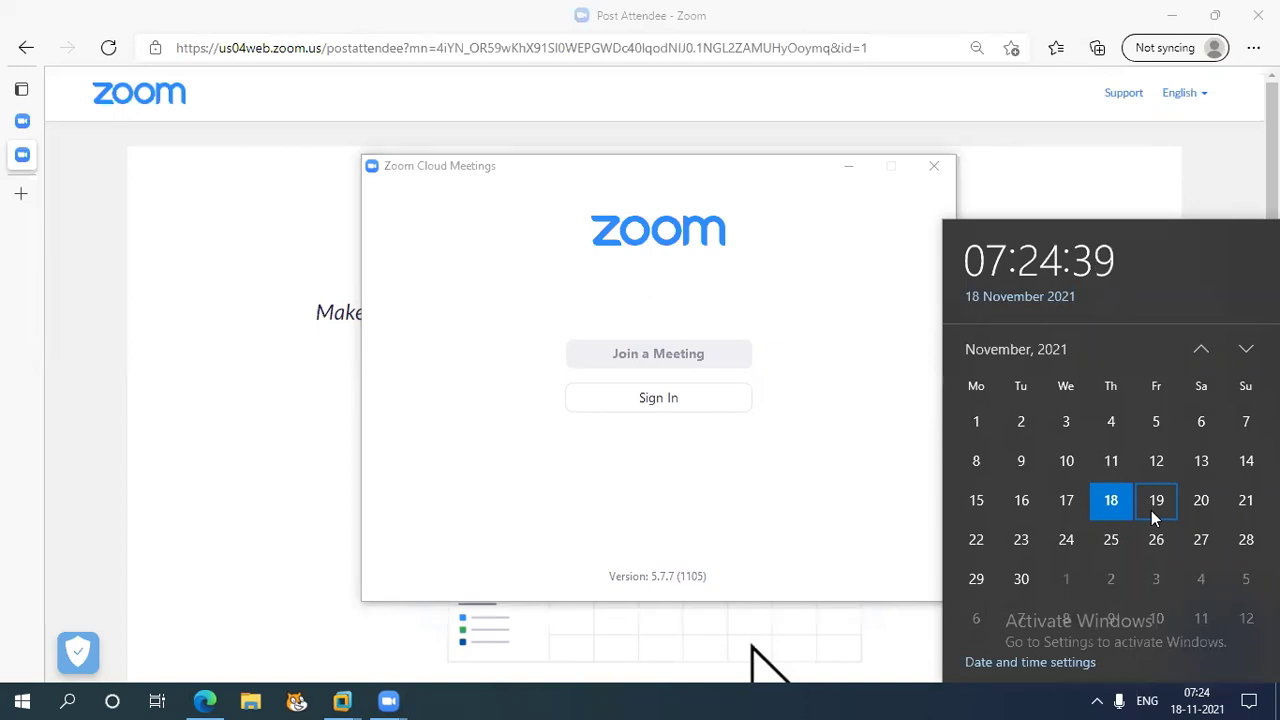
{"action": "left_click", "coordinate": [898, 334]}
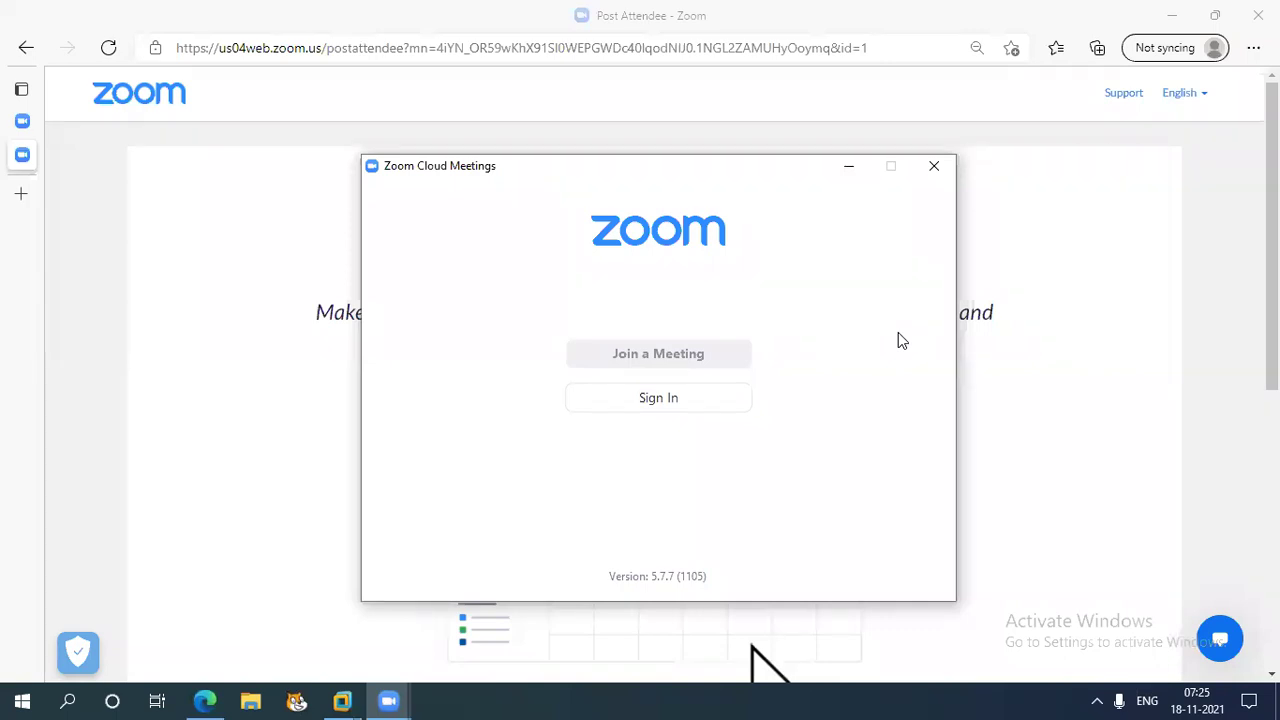
{"action": "left_click", "coordinate": [598, 135]}
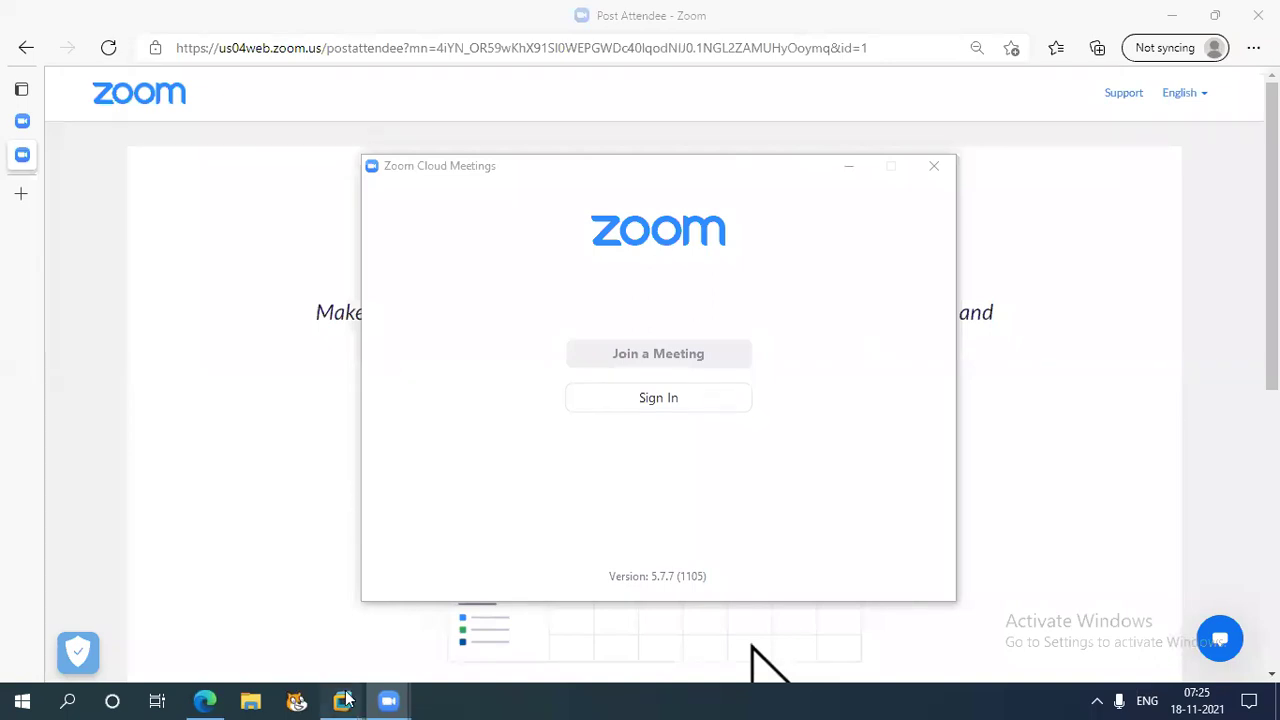
Step: Return to the virtual machine, bring up the Maintain Number Range Intervals window and minimize the sapmmc console
{"action": "mouse_move", "coordinate": [346, 699]}
{"action": "left_click", "coordinate": [446, 612]}
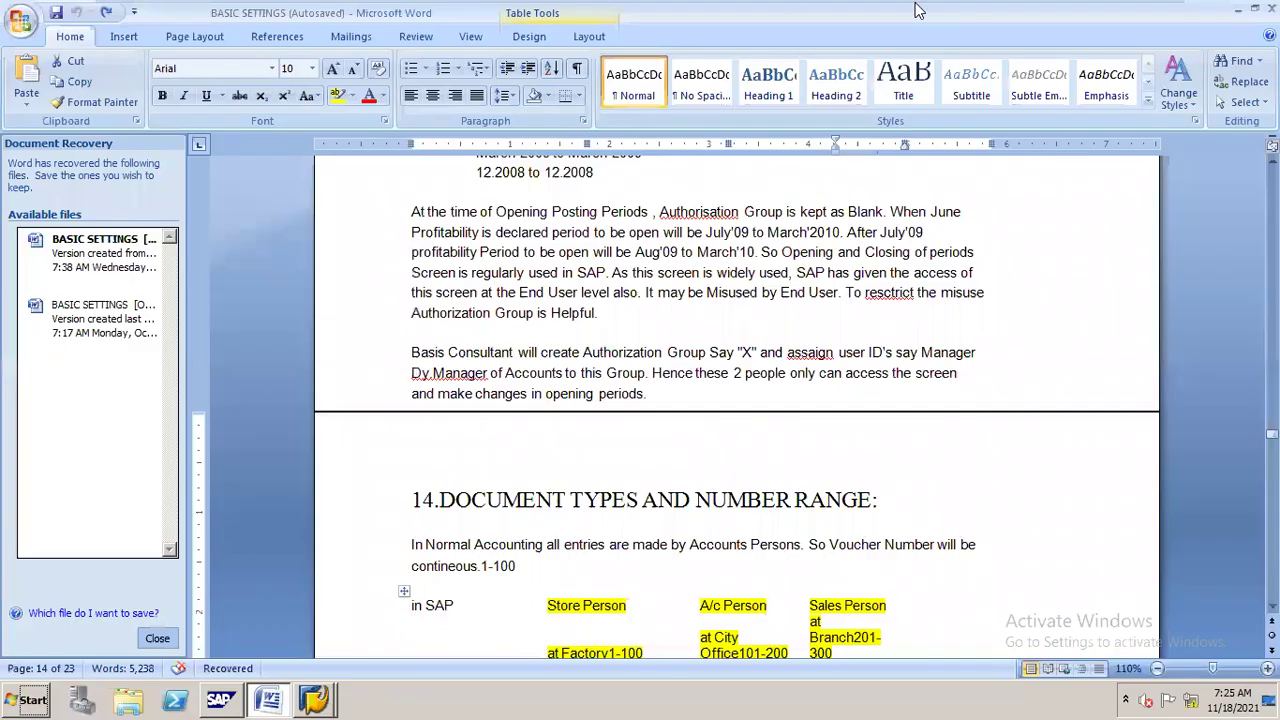
{"action": "left_click", "coordinate": [316, 682]}
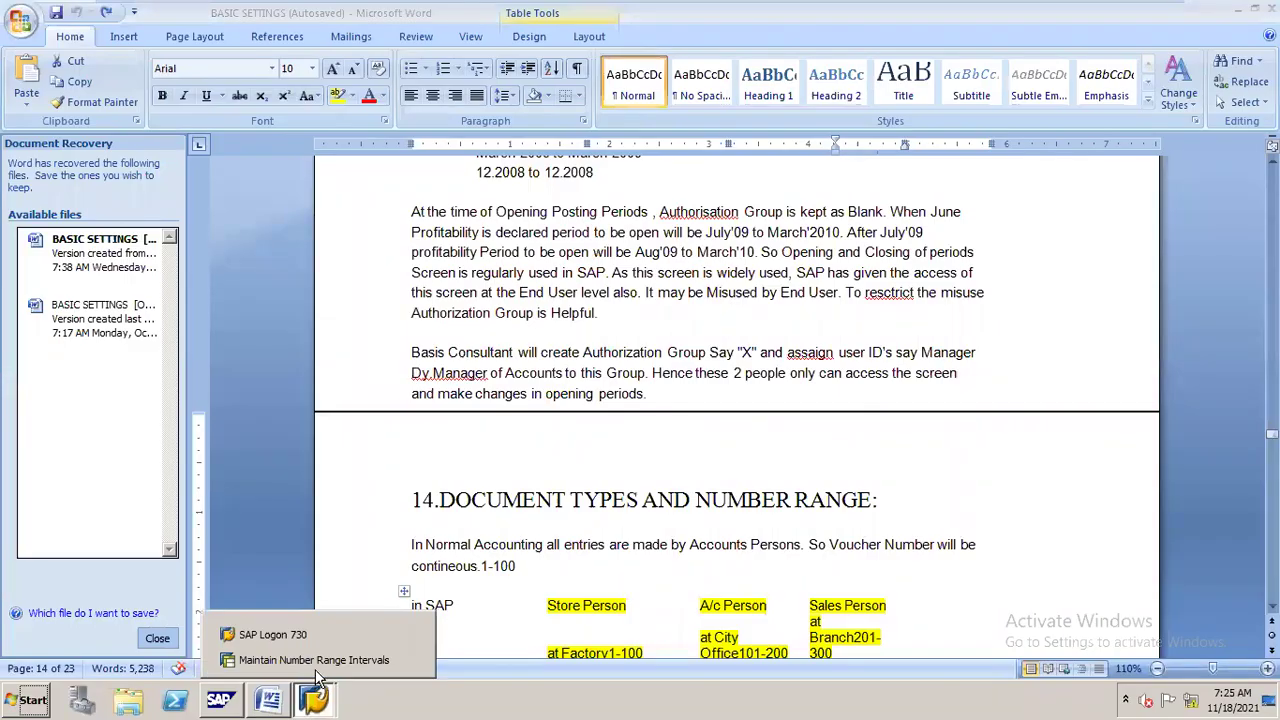
{"action": "left_click", "coordinate": [357, 660]}
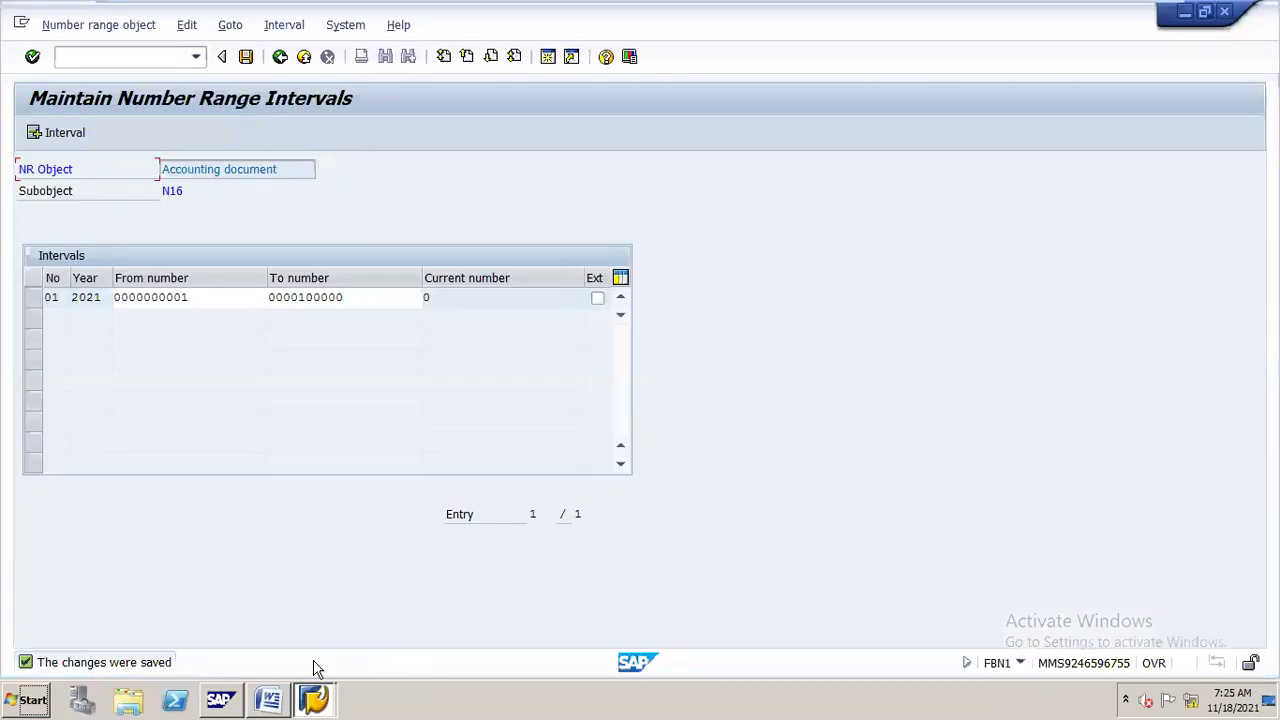
{"action": "left_click", "coordinate": [232, 684]}
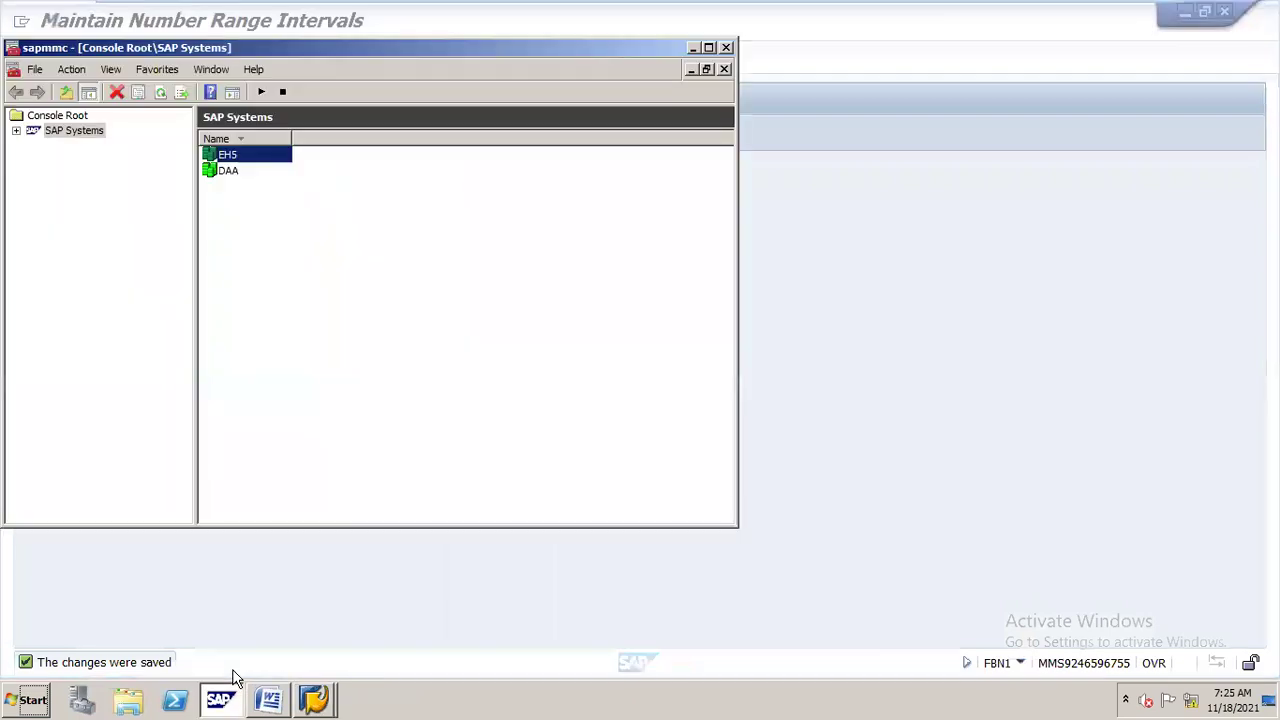
{"action": "left_click", "coordinate": [692, 48]}
Step: Minimize the SAP window and close the BASIC SETTINGS document without saving its changes
{"action": "left_click", "coordinate": [1181, 14]}
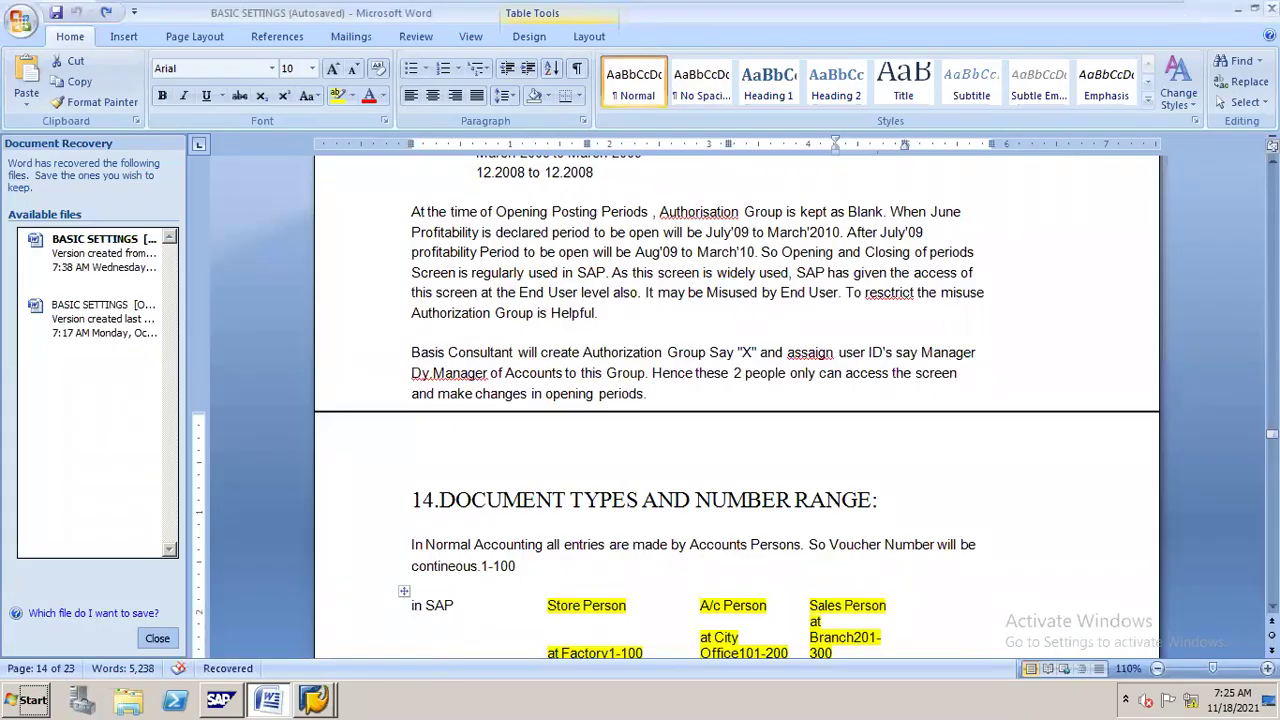
{"action": "left_click", "coordinate": [1271, 8]}
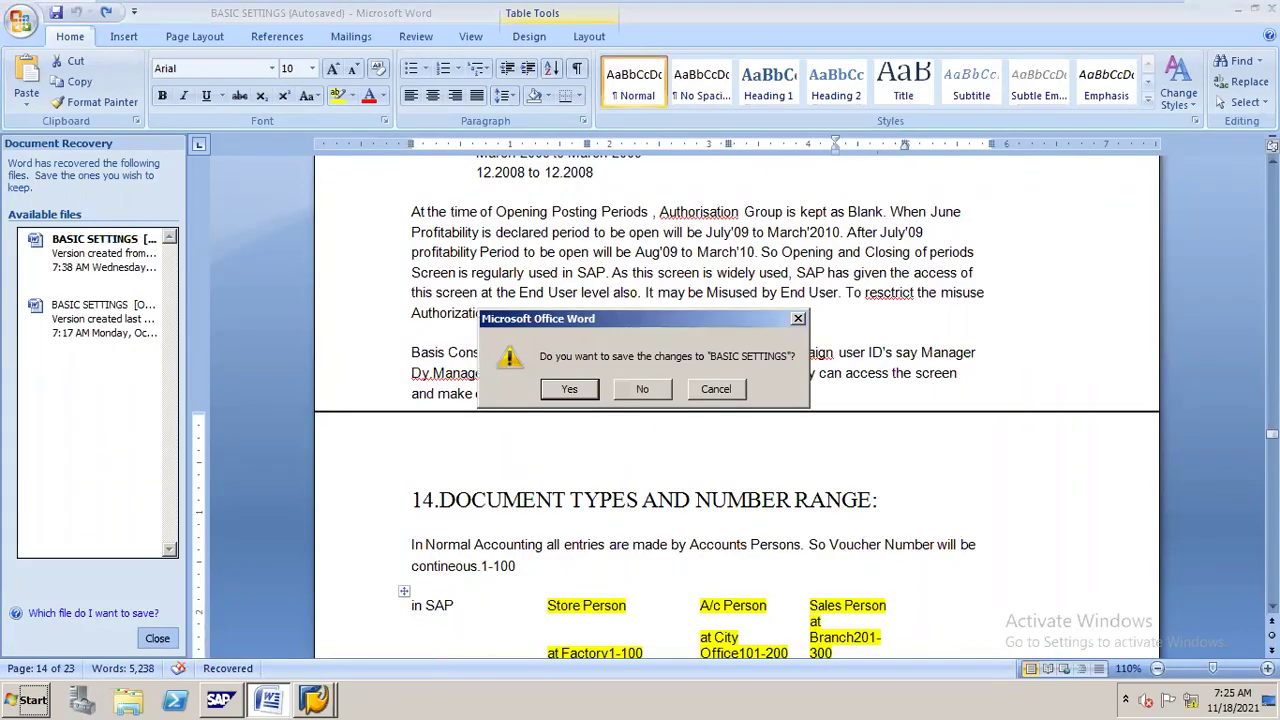
{"action": "left_click", "coordinate": [656, 396]}
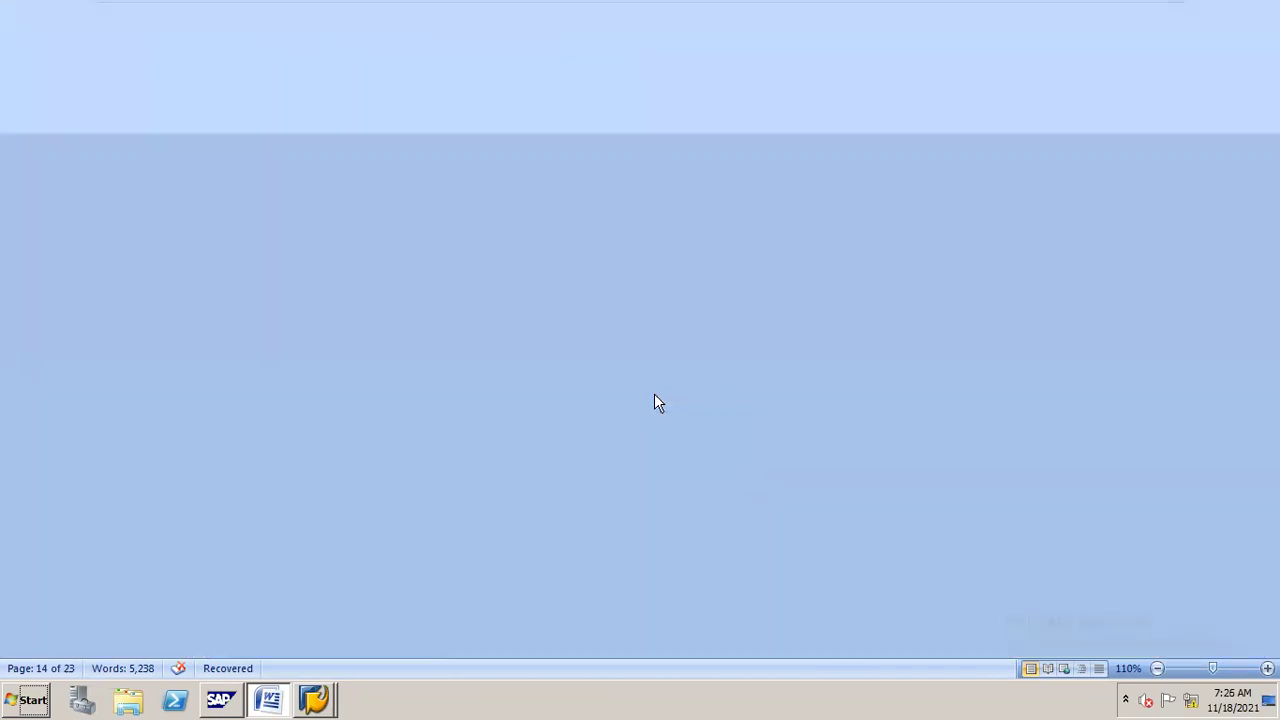
{"action": "left_click", "coordinate": [940, 95]}
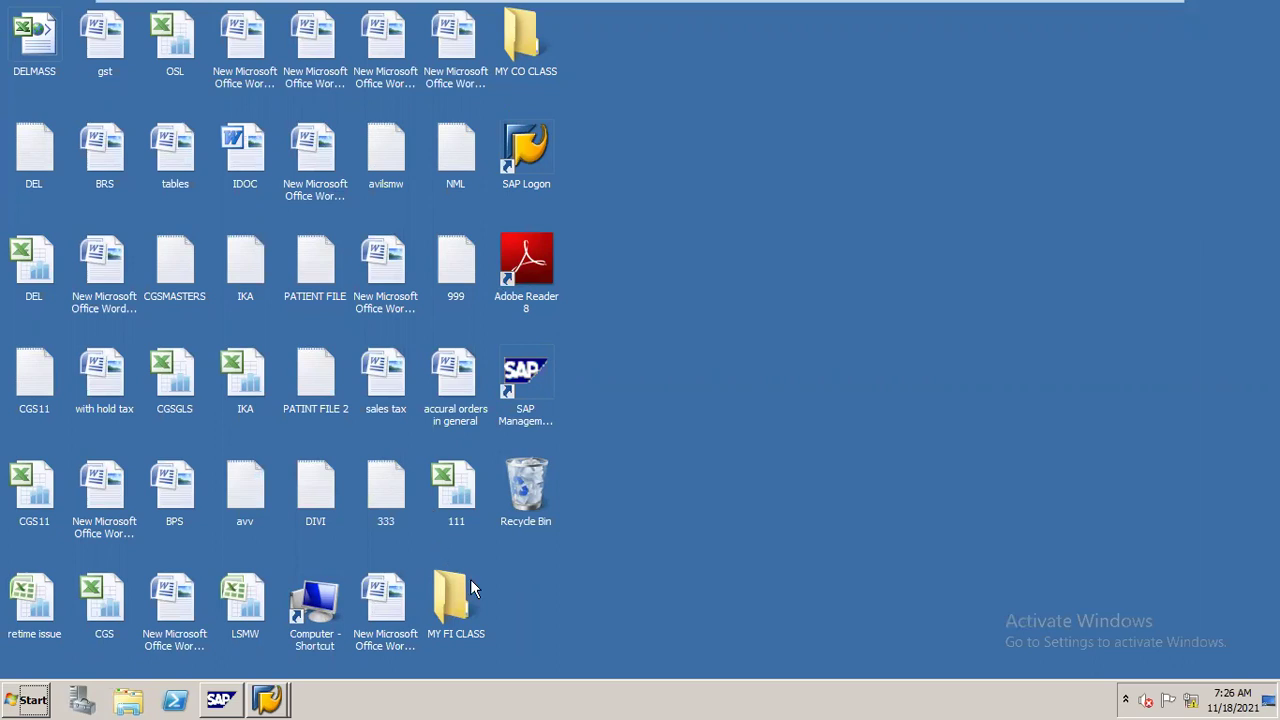
{"action": "double_click", "coordinate": [528, 388]}
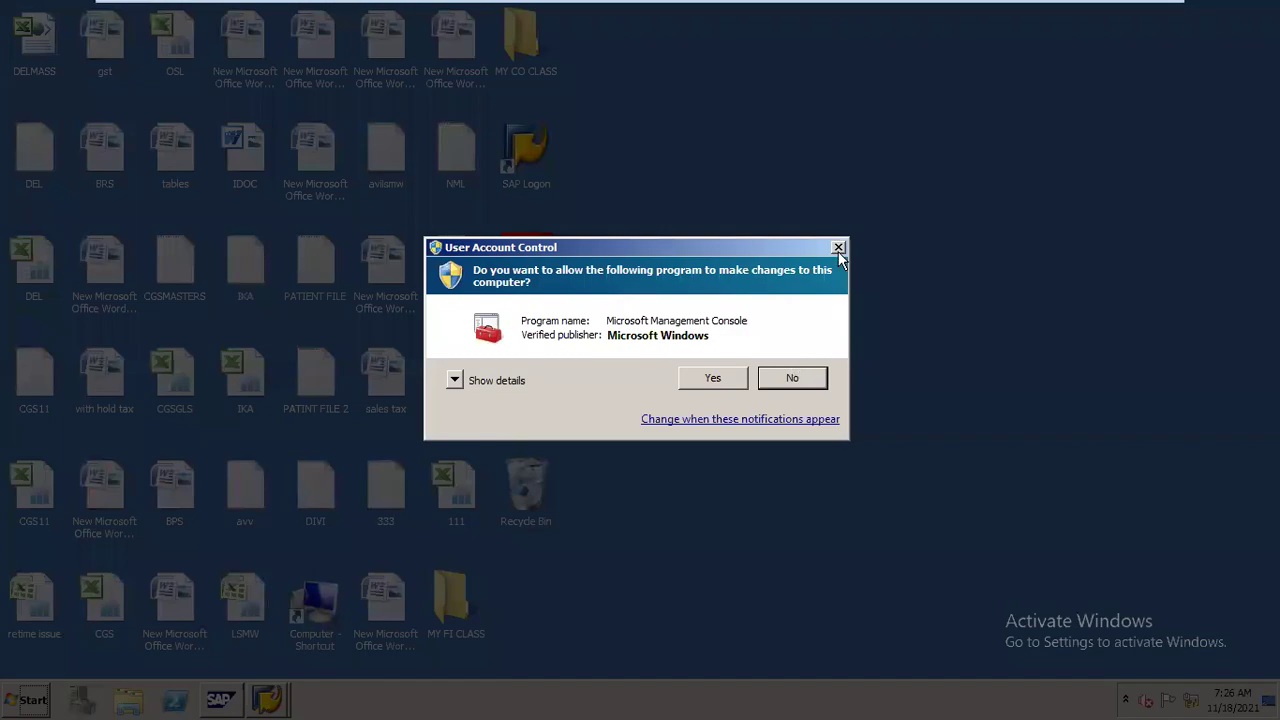
{"action": "left_click", "coordinate": [838, 248]}
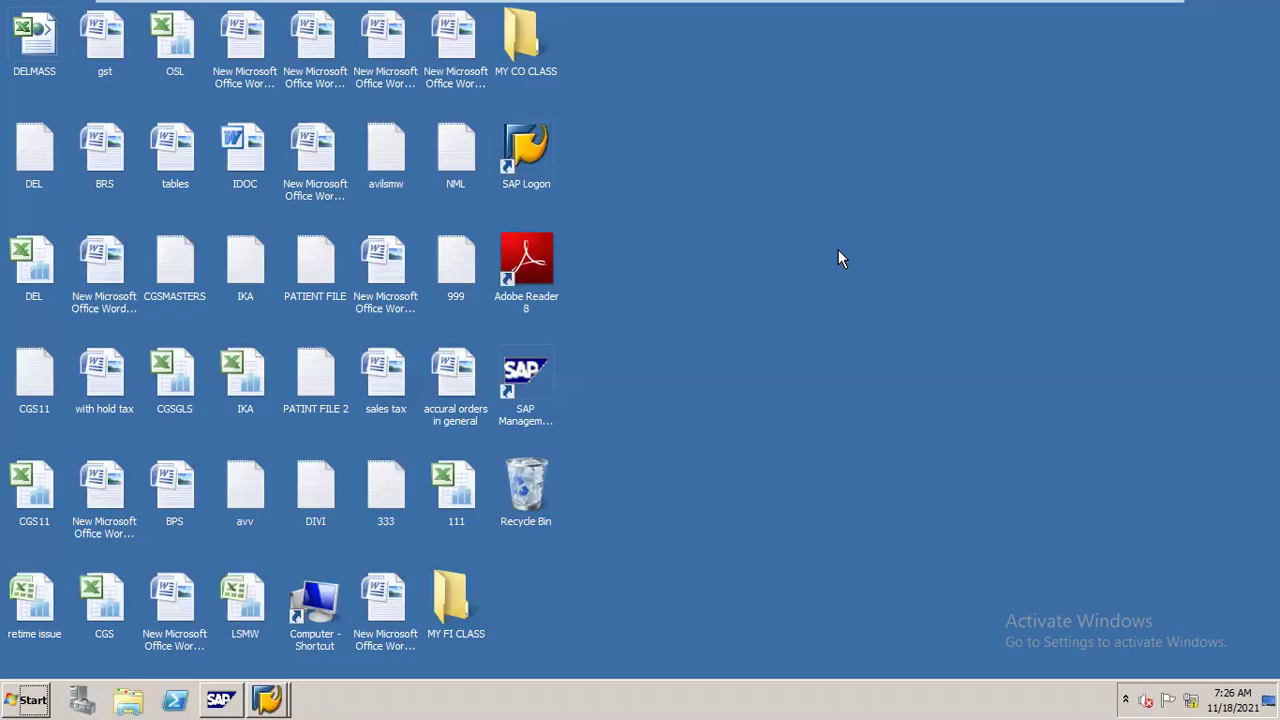
Step: Open the MM INTEGRATION document from the MY CO CLASS desktop folder and minimize the virtual machine
{"action": "double_click", "coordinate": [517, 52]}
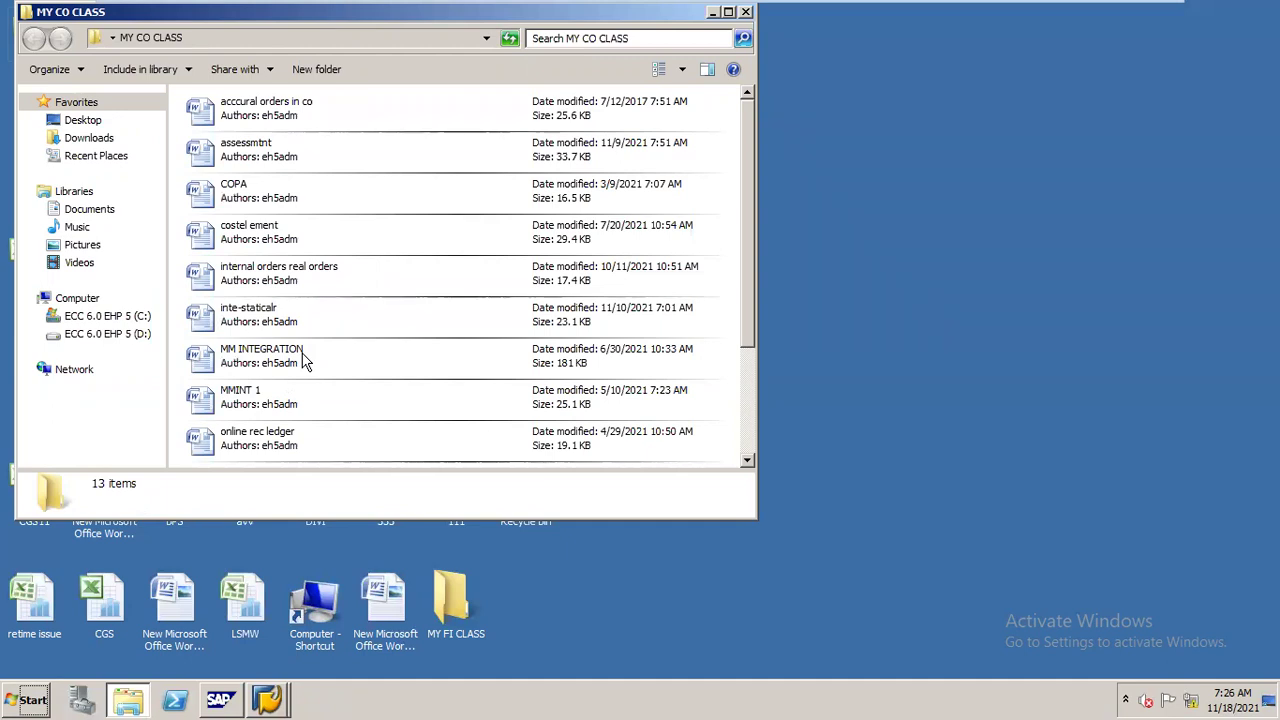
{"action": "left_click", "coordinate": [264, 308]}
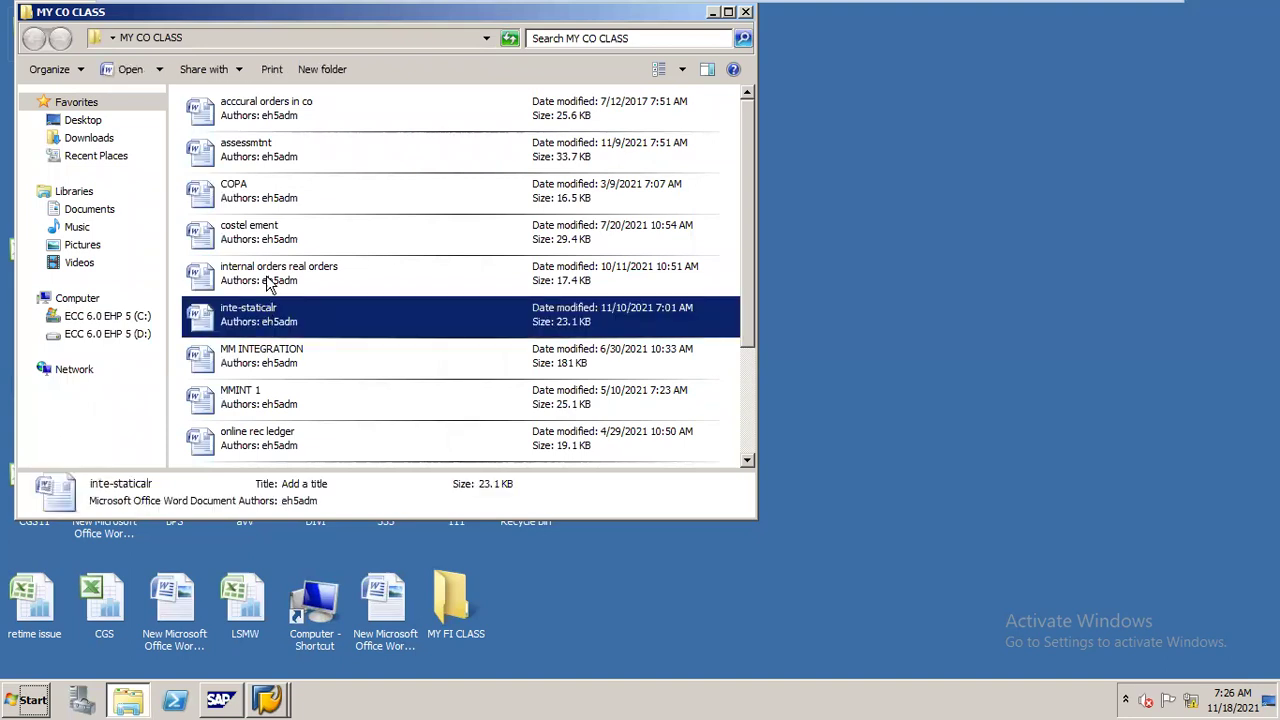
{"action": "left_click", "coordinate": [266, 279]}
{"action": "left_click", "coordinate": [267, 244]}
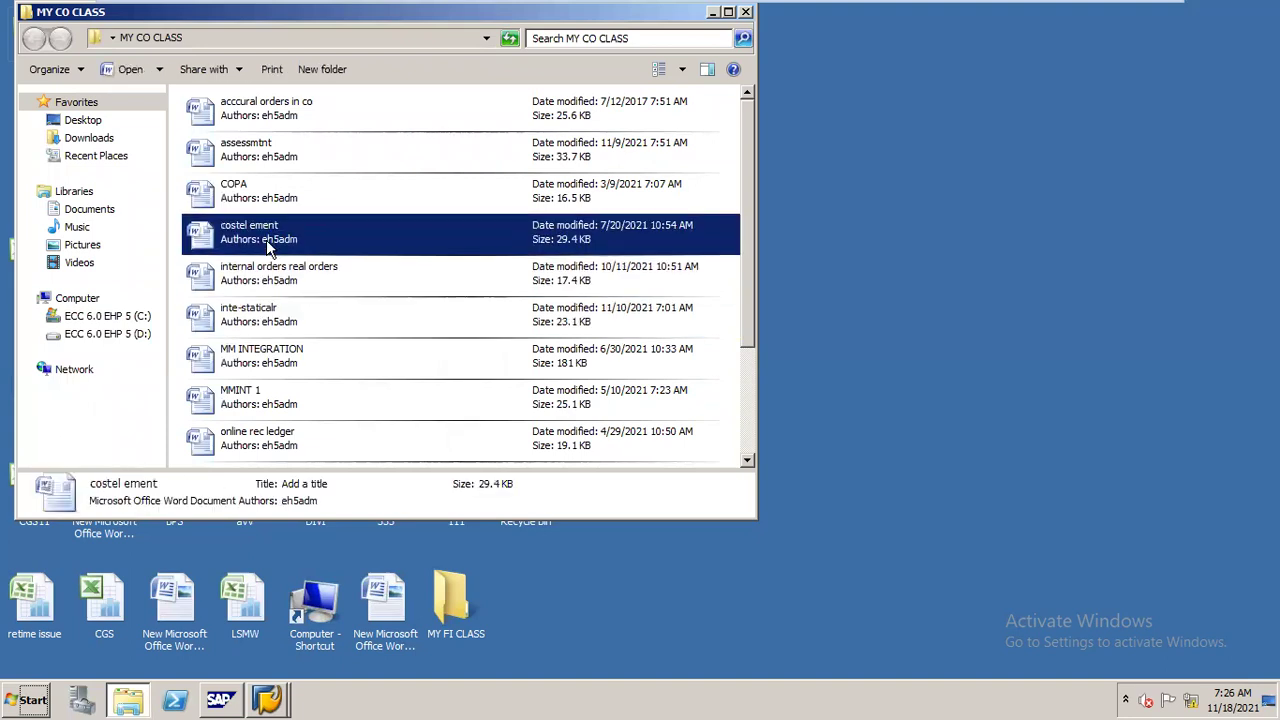
{"action": "left_click", "coordinate": [290, 366]}
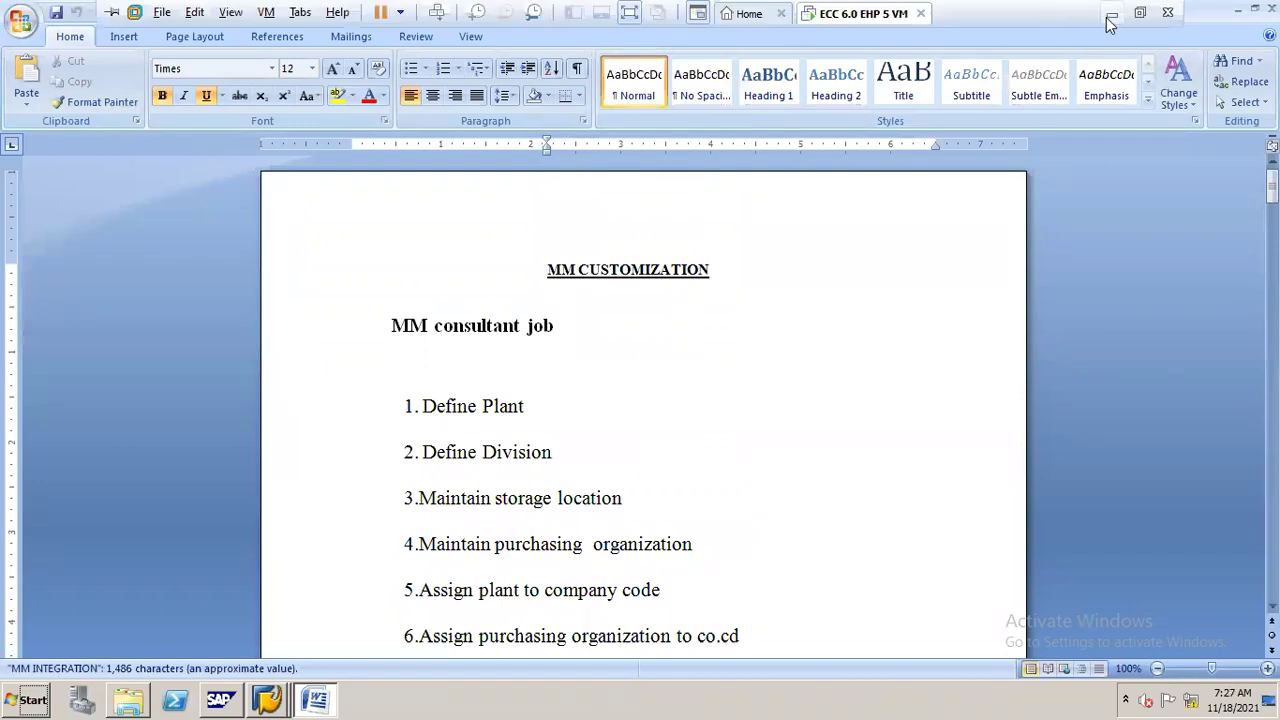
{"action": "left_click", "coordinate": [1113, 20]}
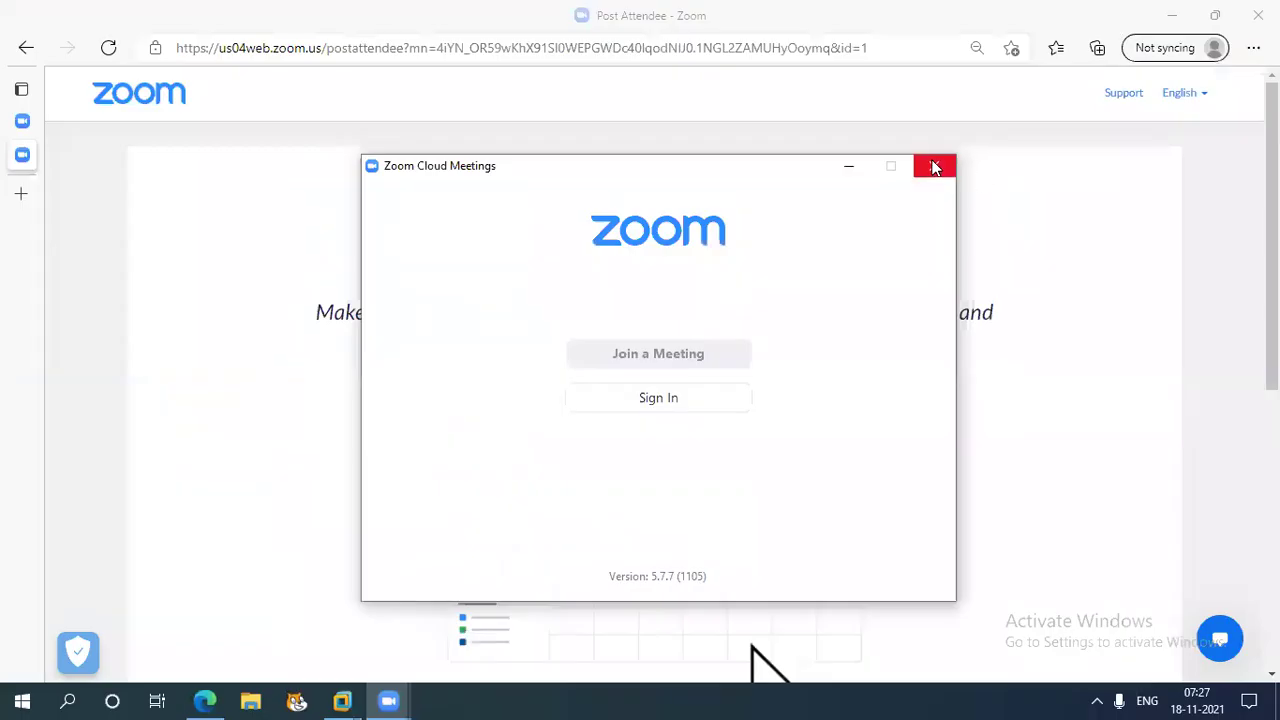